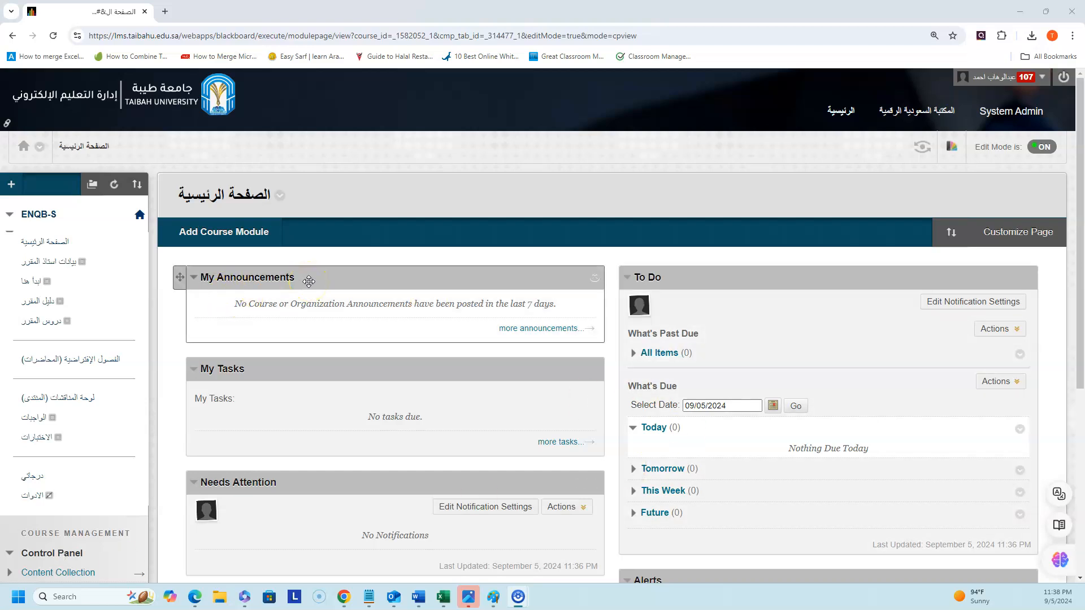
# Step: Open the course's assignments area (الواجبات) and start creating a new assignment
pyautogui.click(34, 419)
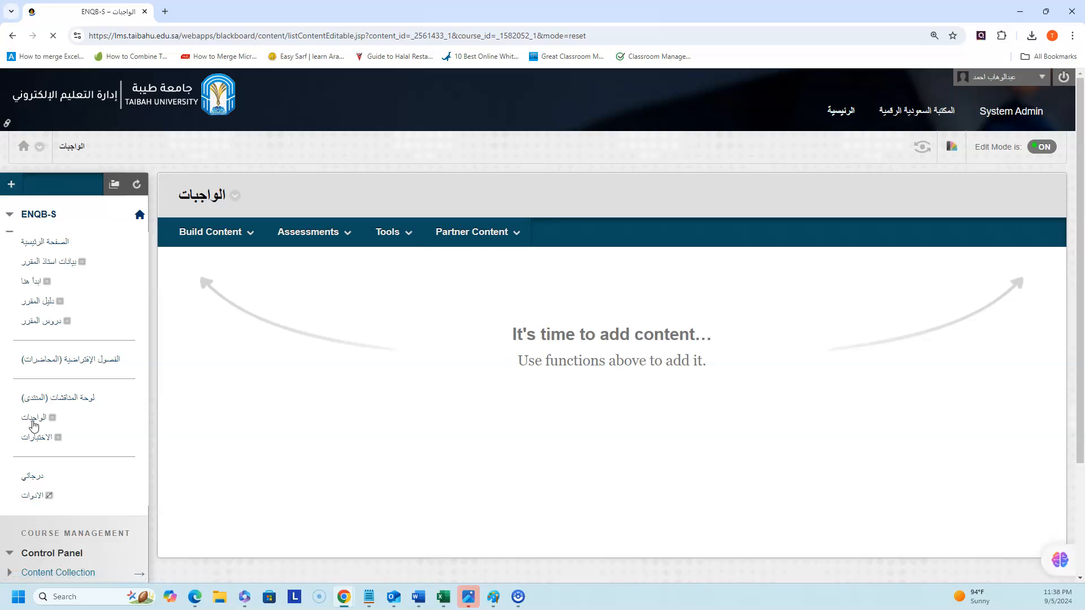
pyautogui.click(345, 232)
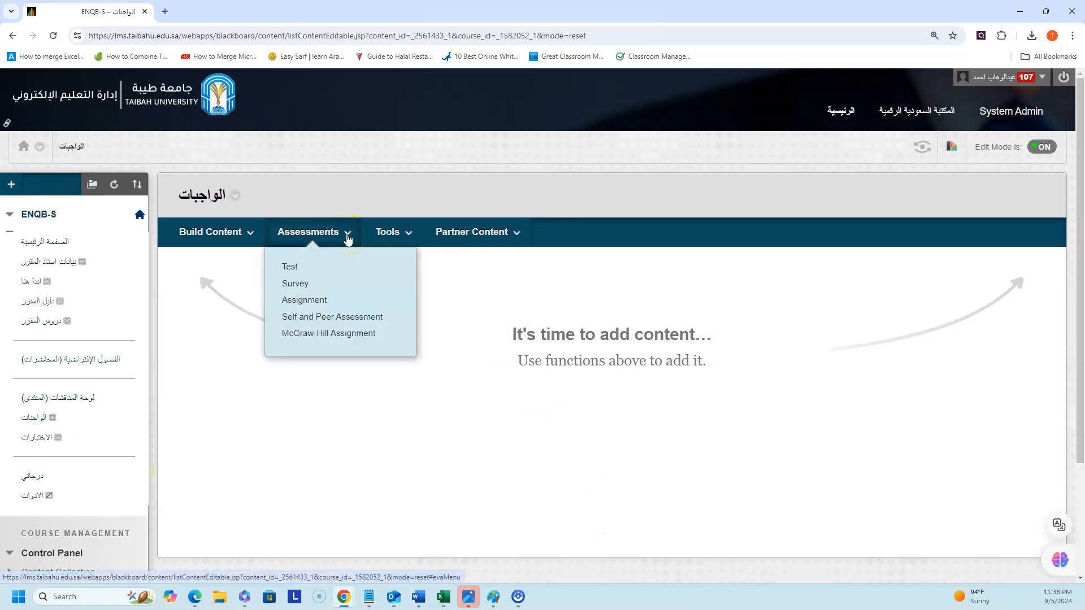
pyautogui.click(319, 301)
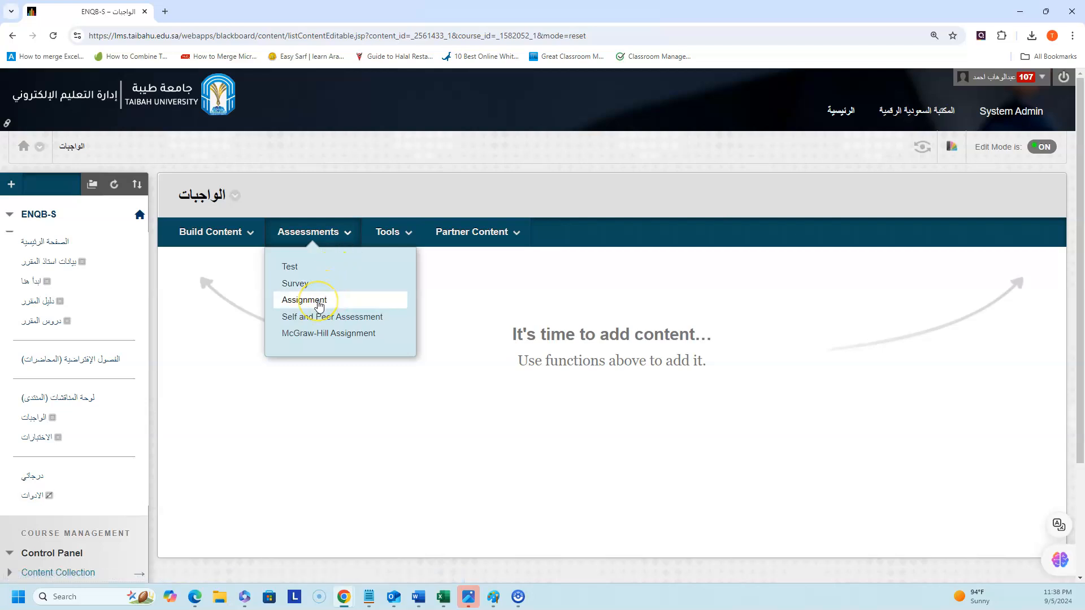
pyautogui.click(316, 300)
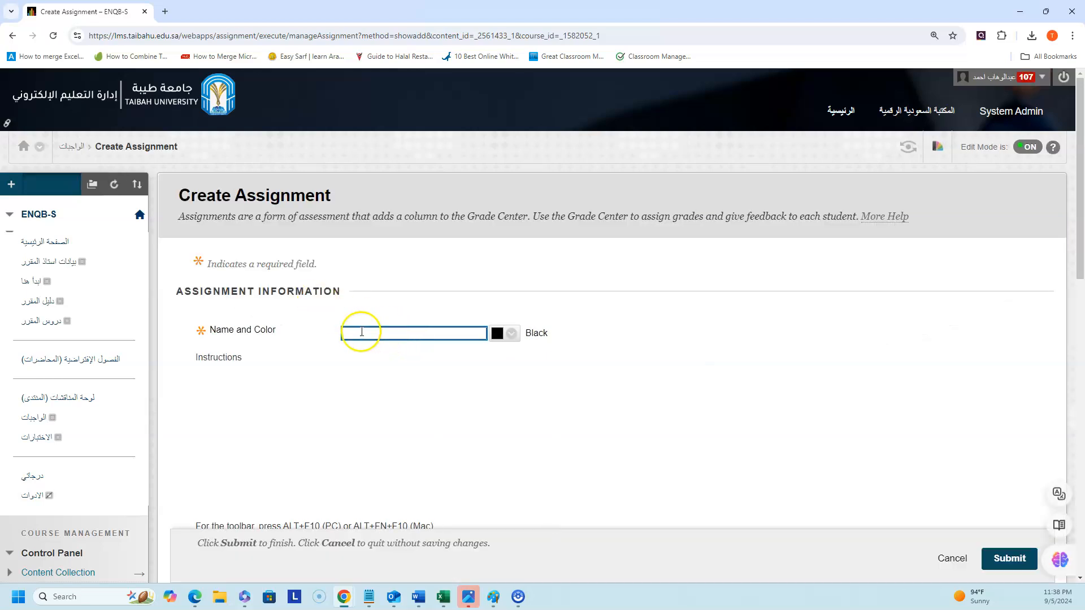
# Step: Name the new assignment "Writing Assignment"
pyautogui.click(360, 332)
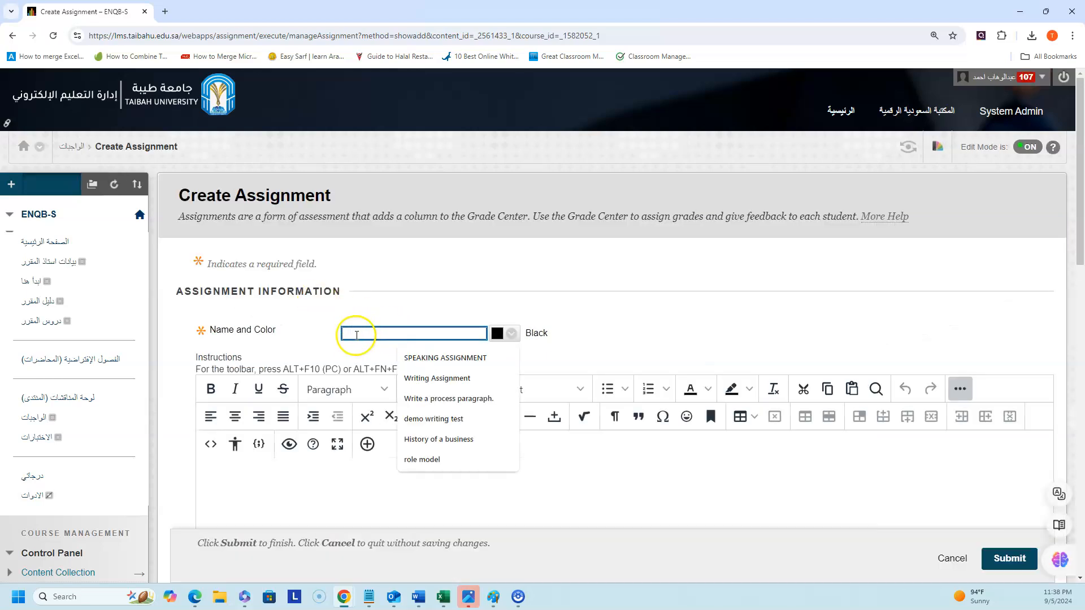
pyautogui.write('Ar')
pyautogui.write('Writing Assignment')
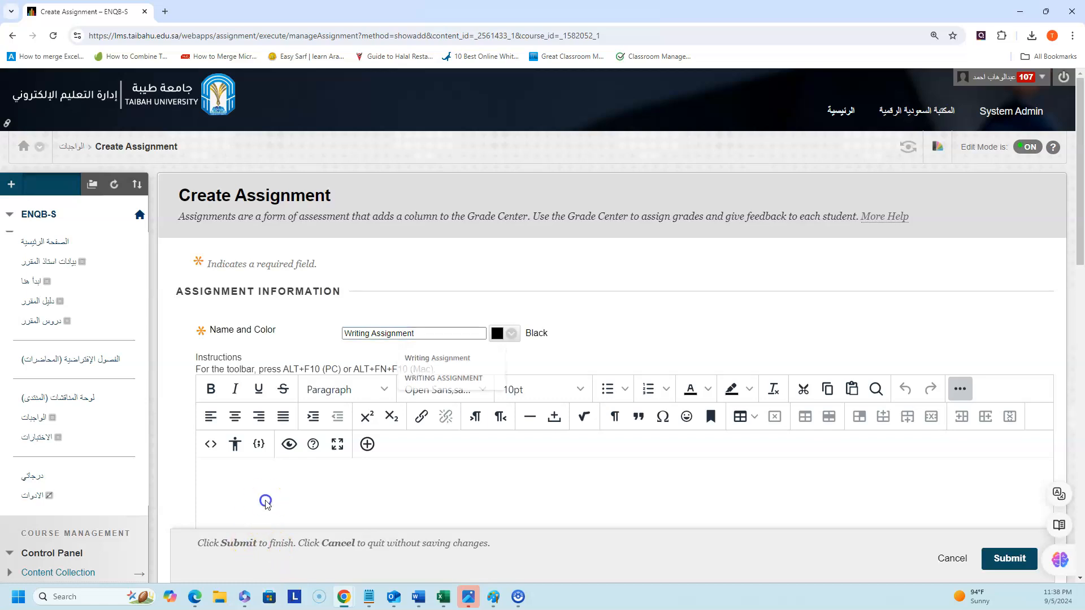
# Step: Enter the TOPIC instructions: a 150 to 200 word paragraph on a good role model, using the plan on page 165 (Reading & Writing)
pyautogui.scroll(-4, 266, 500)
pyautogui.click(226, 294)
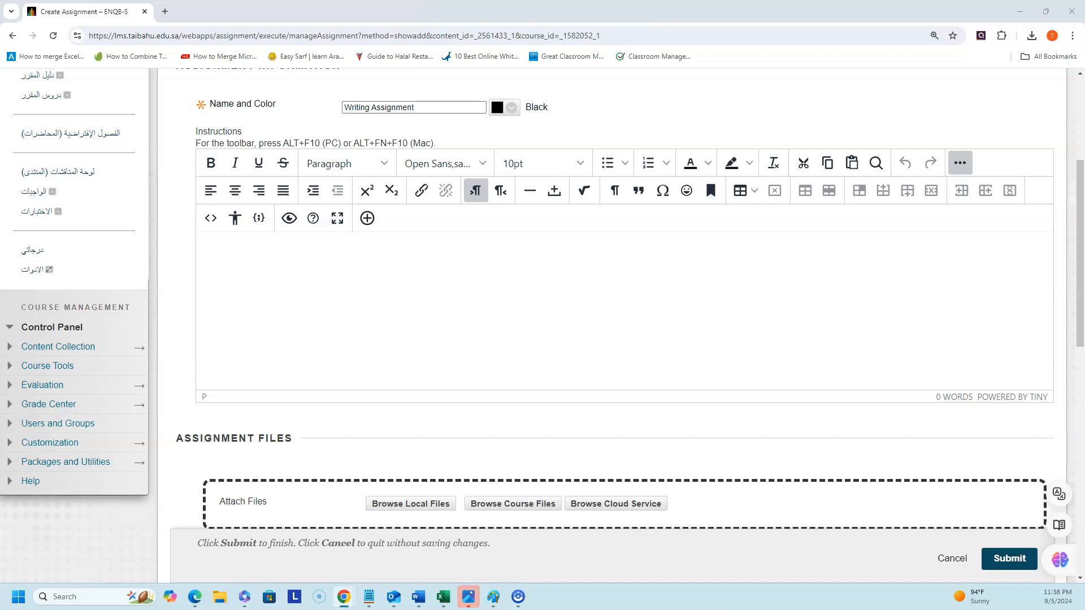
pyautogui.click(310, 282)
pyautogui.write('TOPIC: Write a paragraph of 150 to 200 words to address the following question: Who do you think is a good role model? Why? Explain the qualities that make that person a good role model. Plan: Use the plan on page 165 (Reading & Writing) to help you organize your paragraph.')
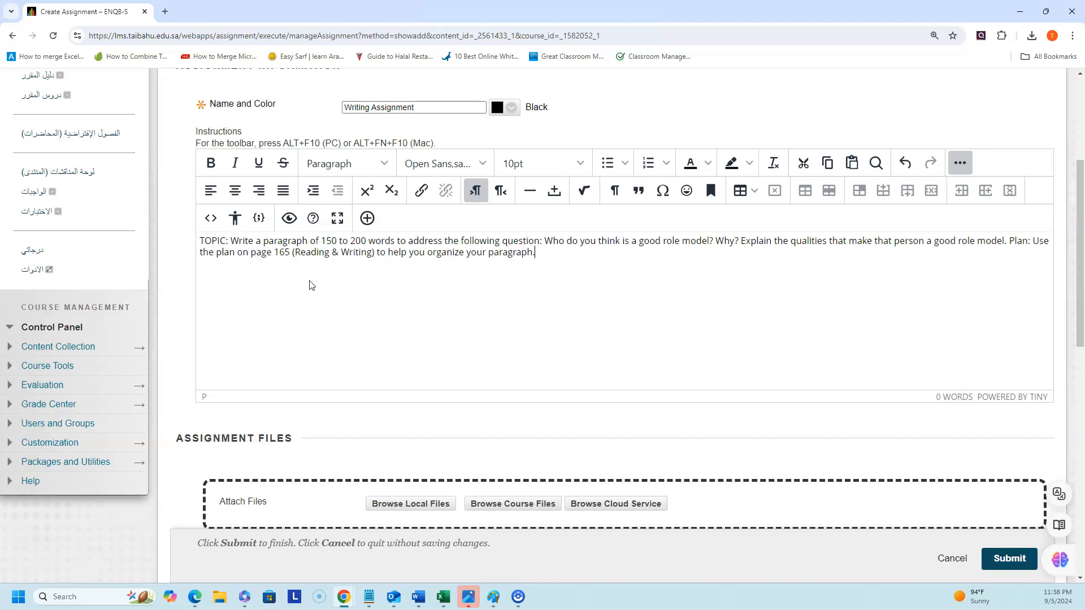
# Step: Break the instructions into separate lines before "Who do you think", "Why?" and "Plan:"
pyautogui.click(545, 239)
pyautogui.press('Return')
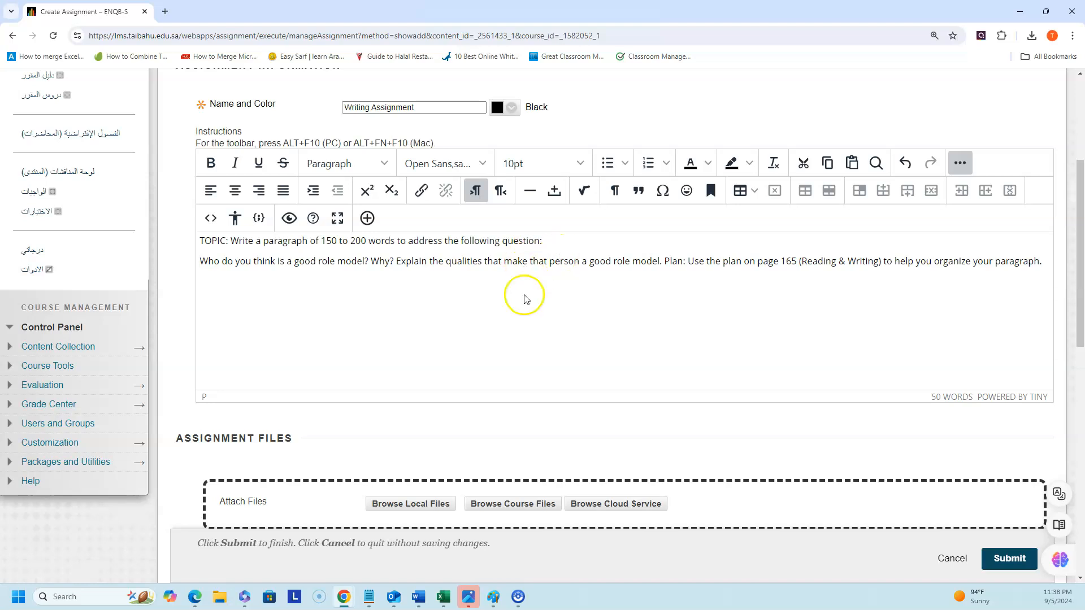
pyautogui.click(371, 262)
pyautogui.press('Return')
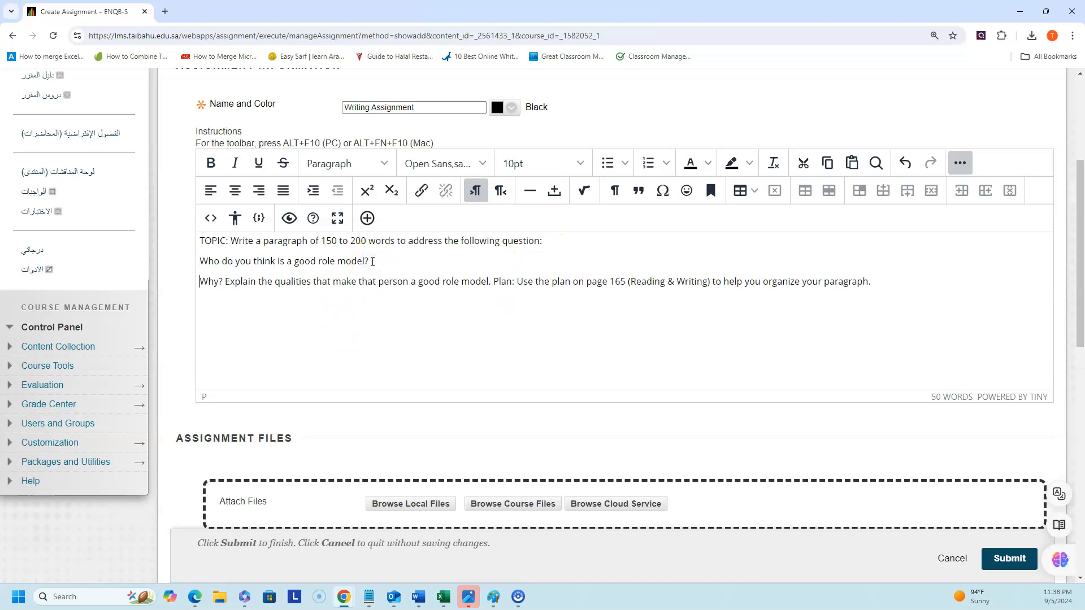
pyautogui.click(495, 282)
pyautogui.press('Return')
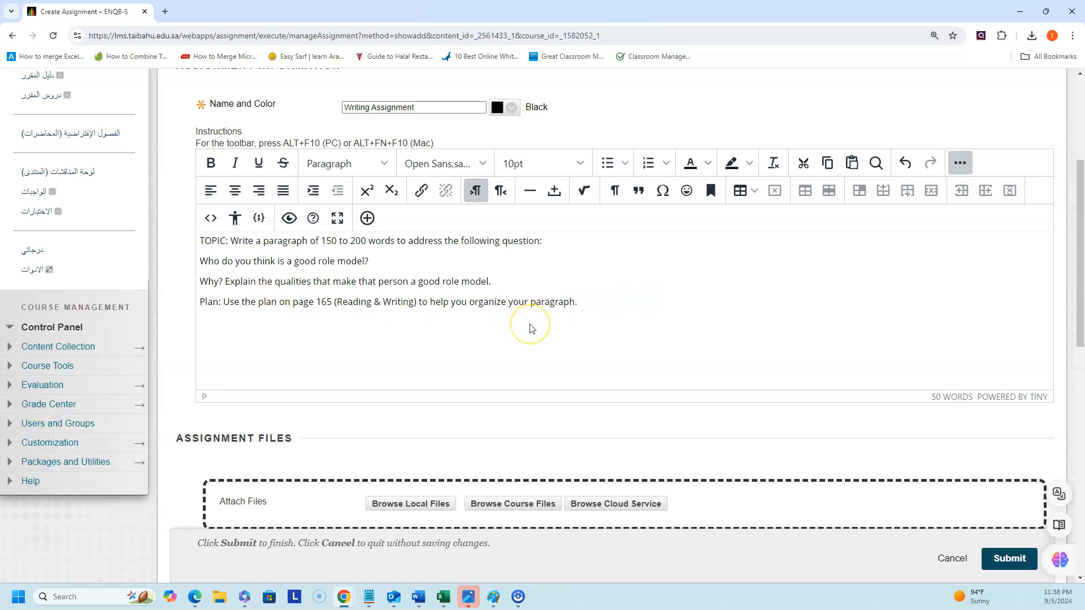
# Step: Make all four lines of the assignment instructions bold
pyautogui.moveTo(585, 301); pyautogui.dragTo(160, 220)
pyautogui.hotkey('ctrl', 'b')
pyautogui.click(493, 360)
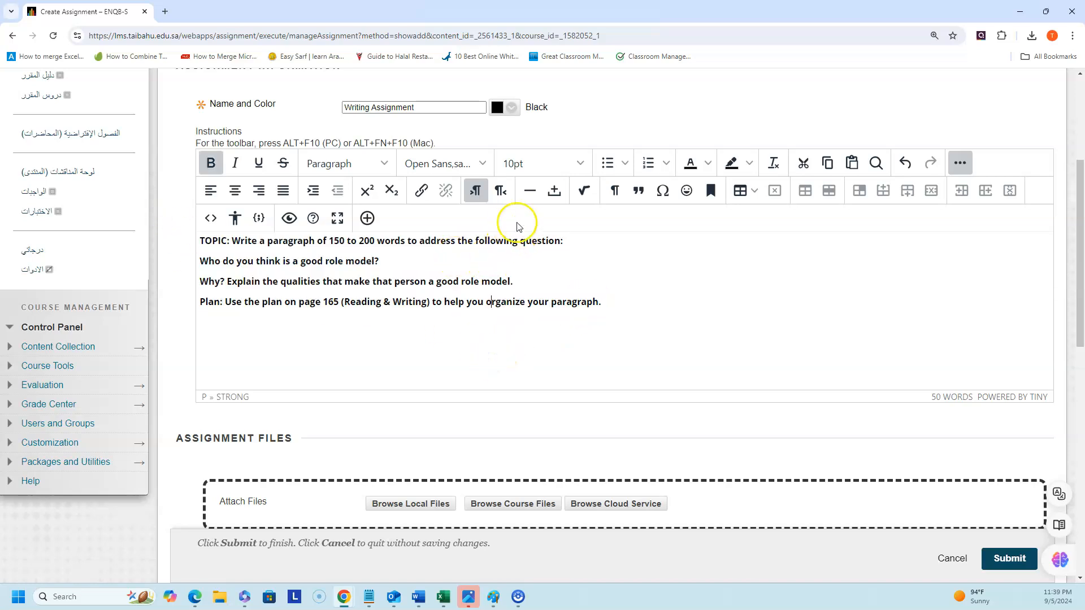
# Step: Set the font size of the word "organize" in the instructions to 12pt
pyautogui.click(577, 164)
pyautogui.click(517, 236)
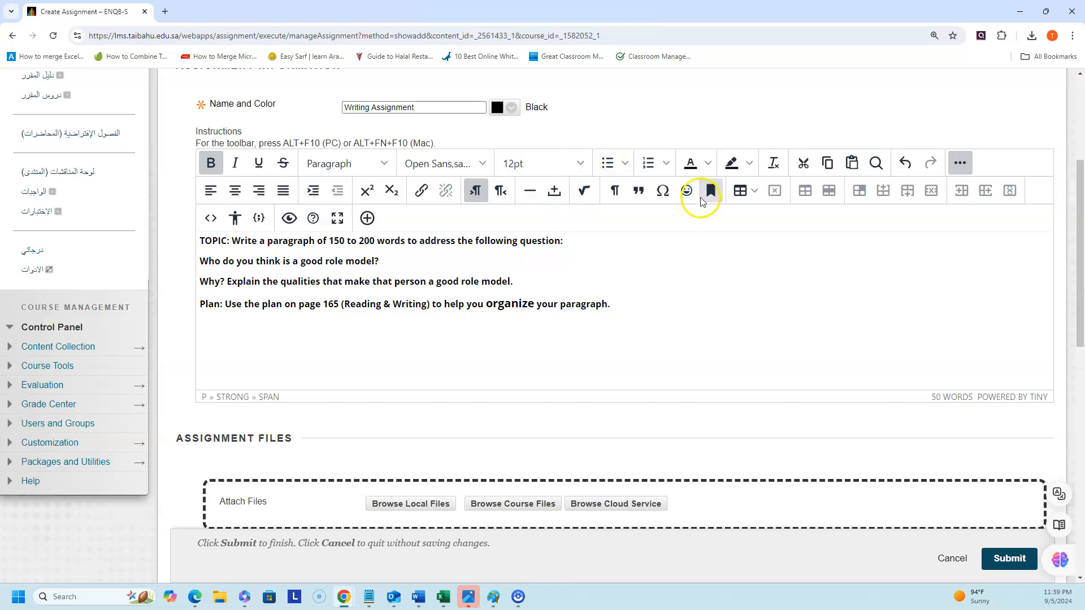
pyautogui.click(502, 343)
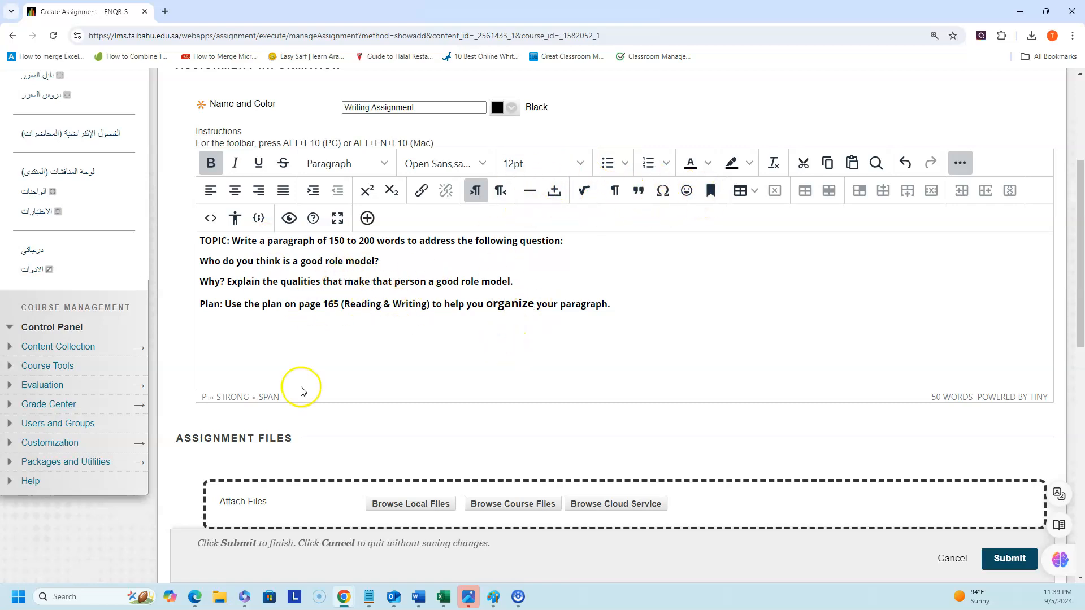
# Step: Attach the local file "ENG102_ Writing Assignment_Unlock_B2_U7_Summer Semester_1445 (1).pdf" from Downloads to the assignment
pyautogui.click(425, 502)
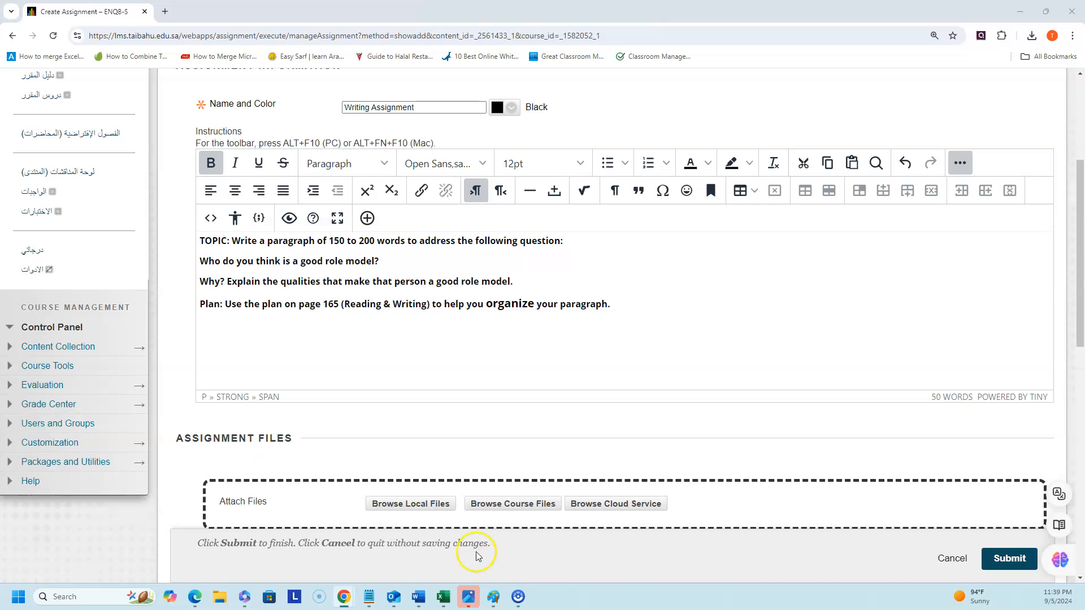
pyautogui.click(411, 504)
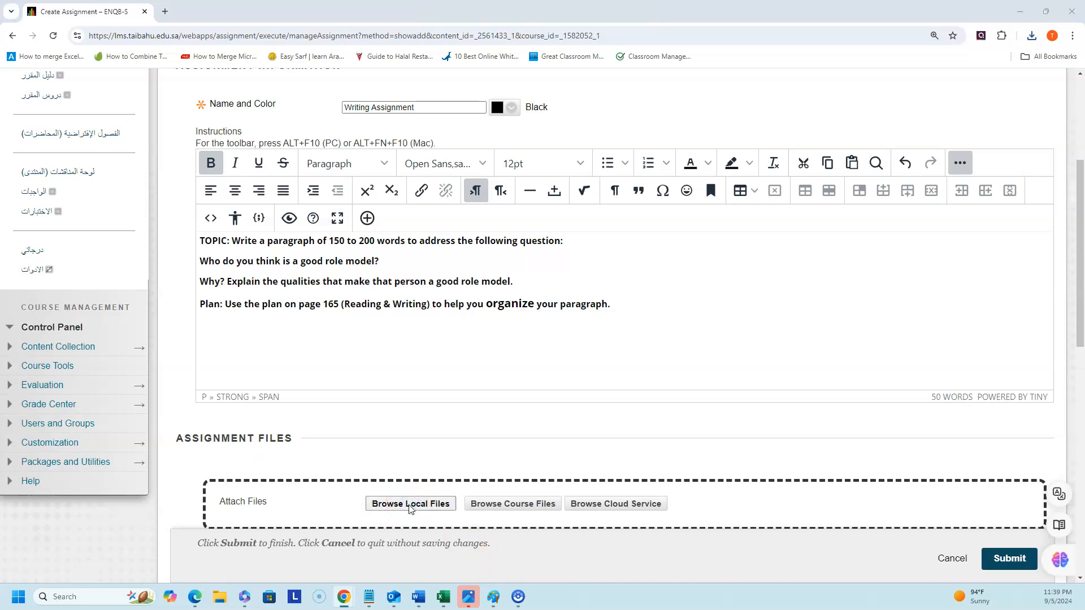
pyautogui.click(59, 133)
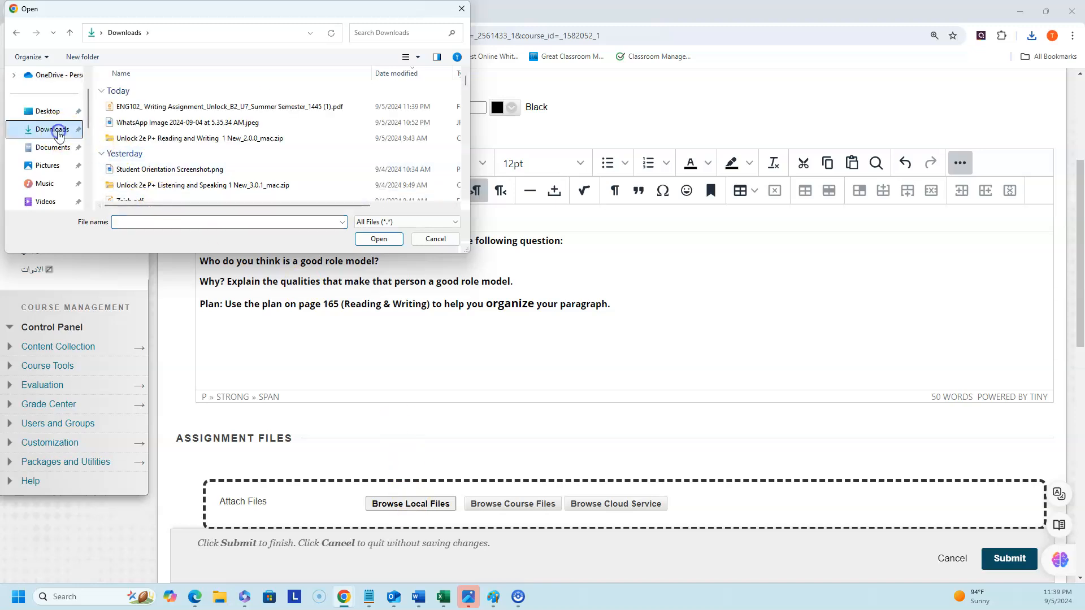
pyautogui.doubleClick(169, 107)
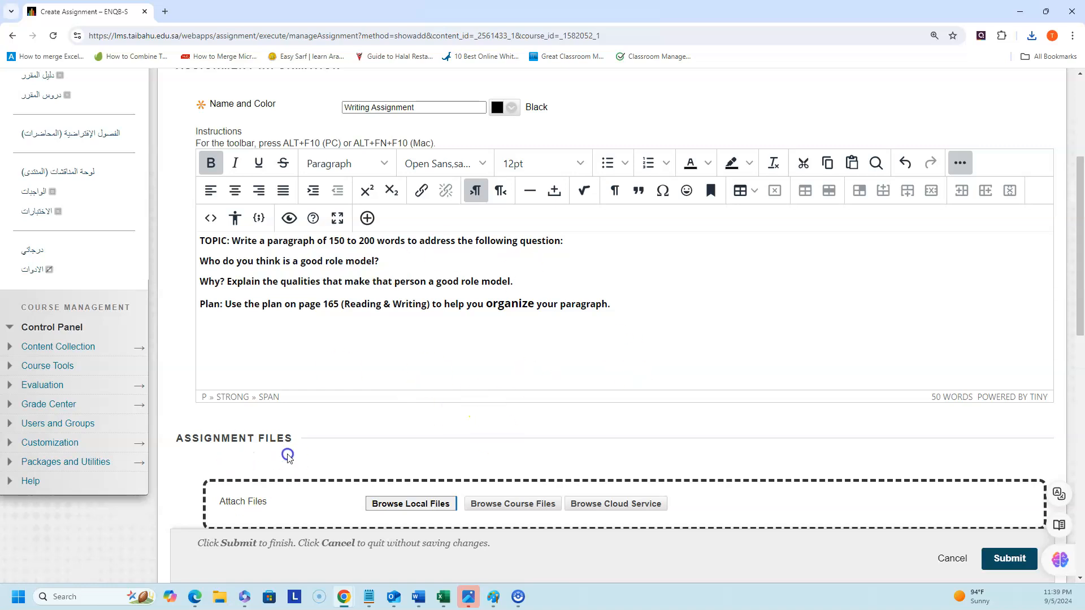
pyautogui.scroll(-3, 390, 470)
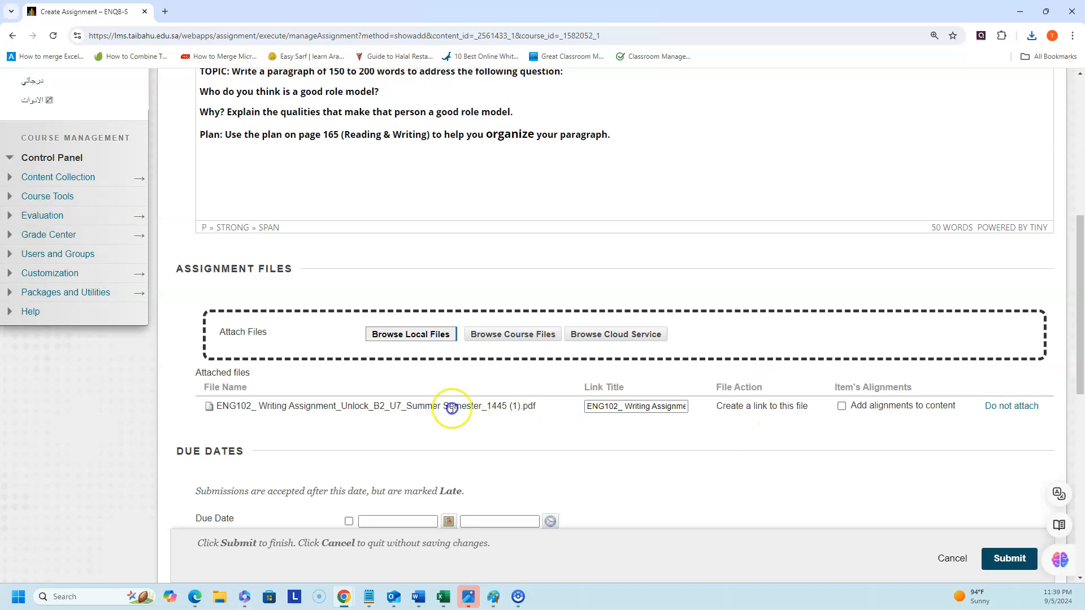
# Step: Enable the assignment's due date and set it to 10/18/2024
pyautogui.scroll(-3, 524, 403)
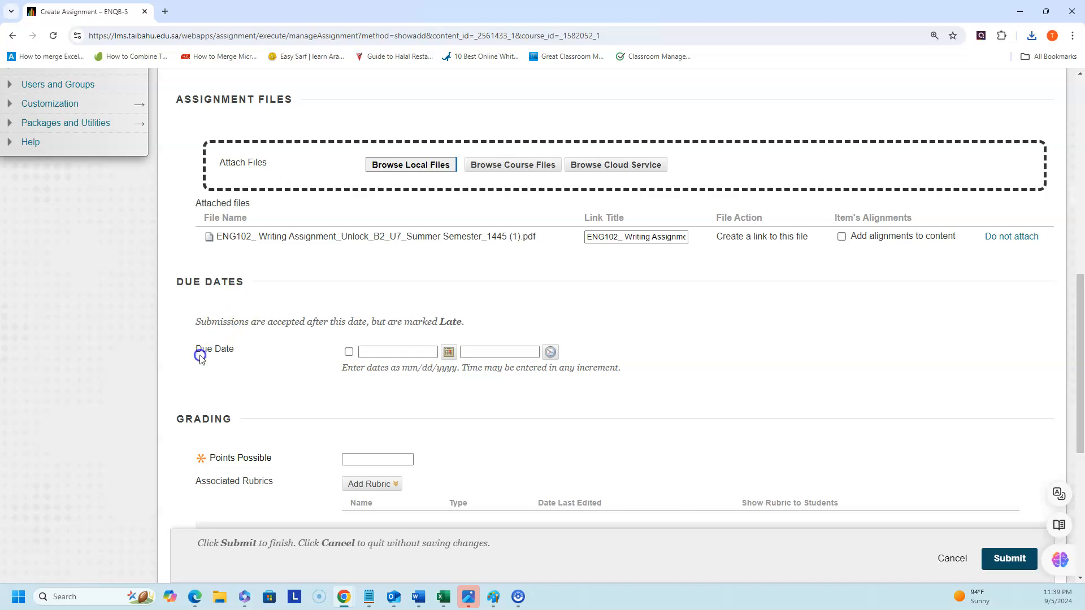
pyautogui.click(347, 352)
pyautogui.click(448, 353)
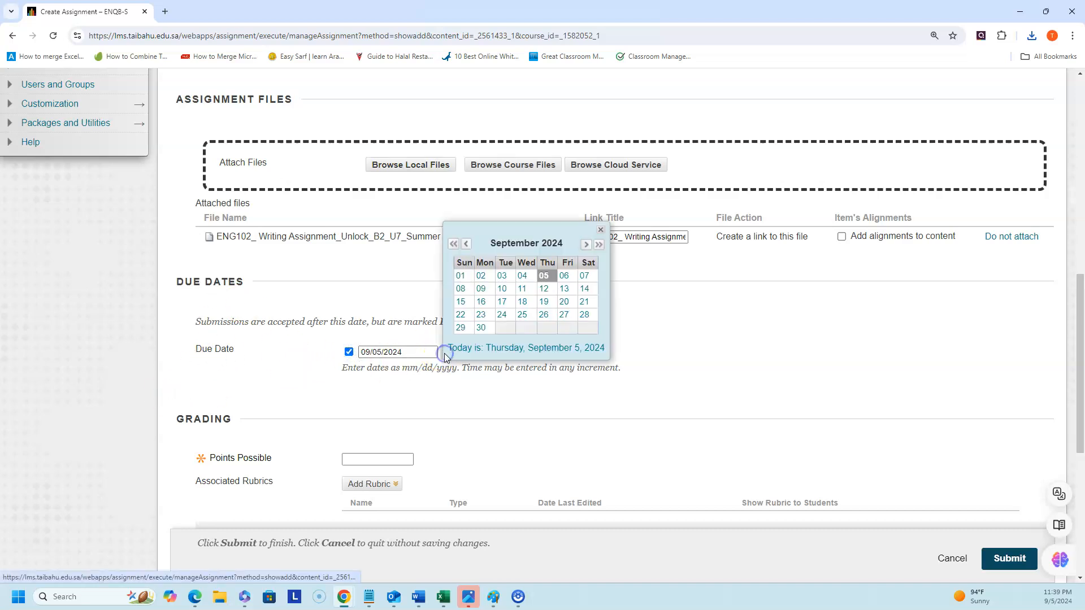
pyautogui.click(587, 247)
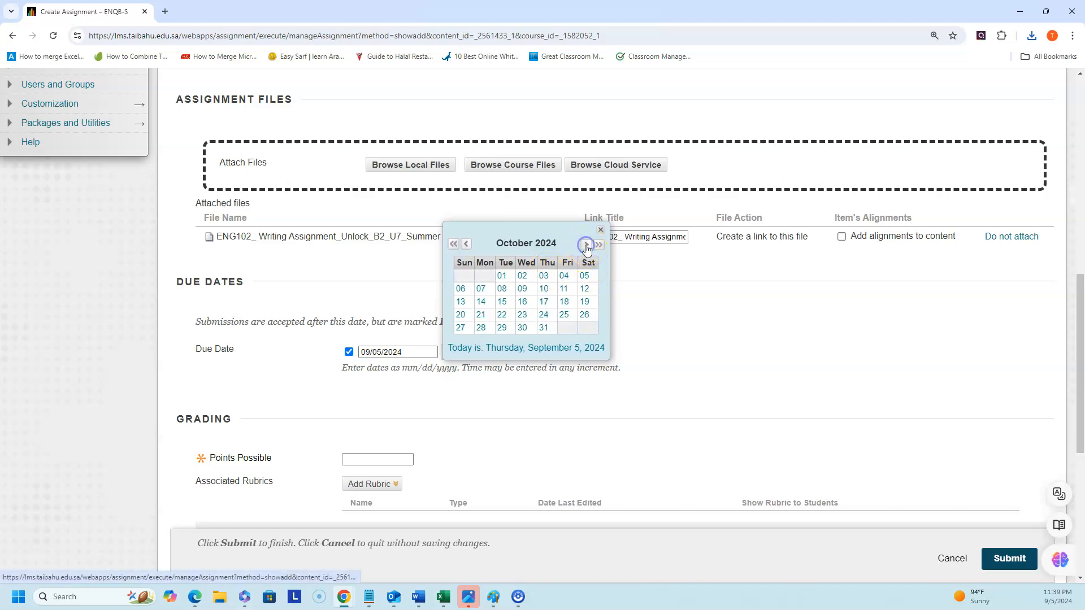
pyautogui.click(564, 302)
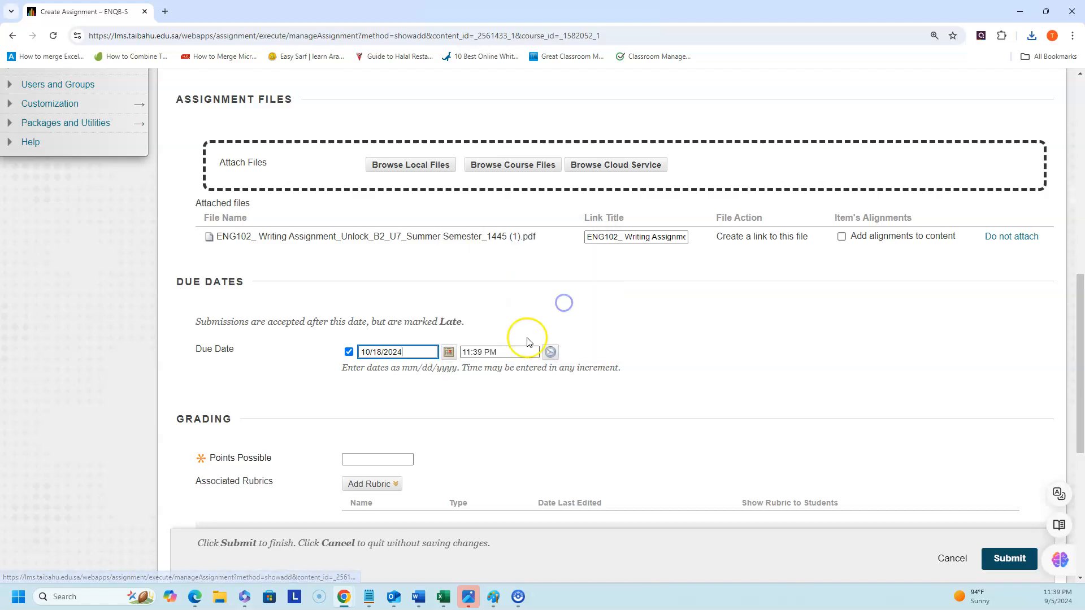
pyautogui.click(546, 350)
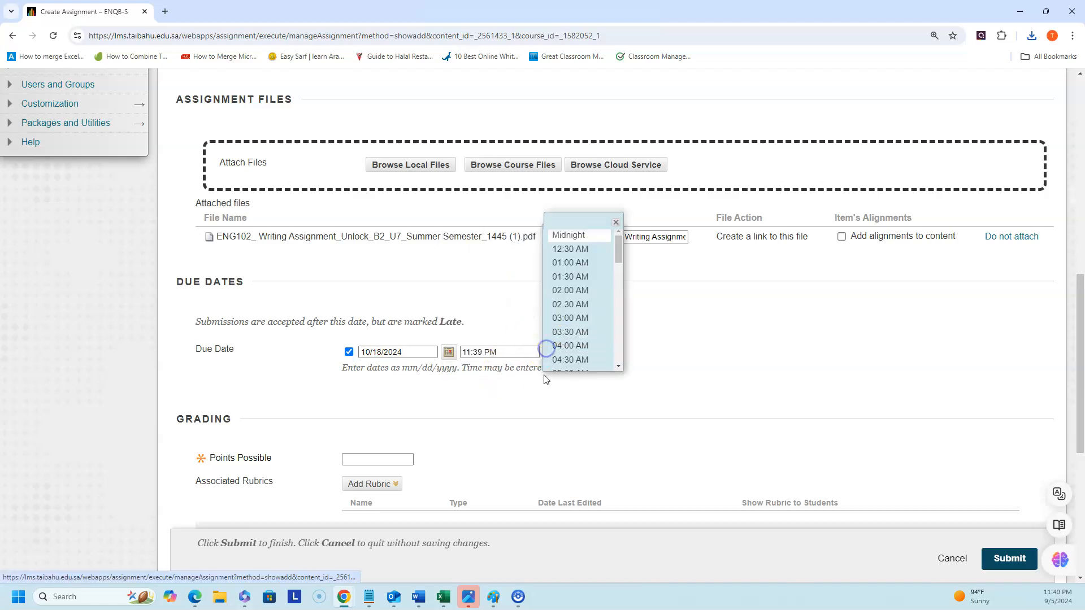
pyautogui.click(501, 322)
# Step: Set the assignment's points possible to 30
pyautogui.scroll(-2, 442, 331)
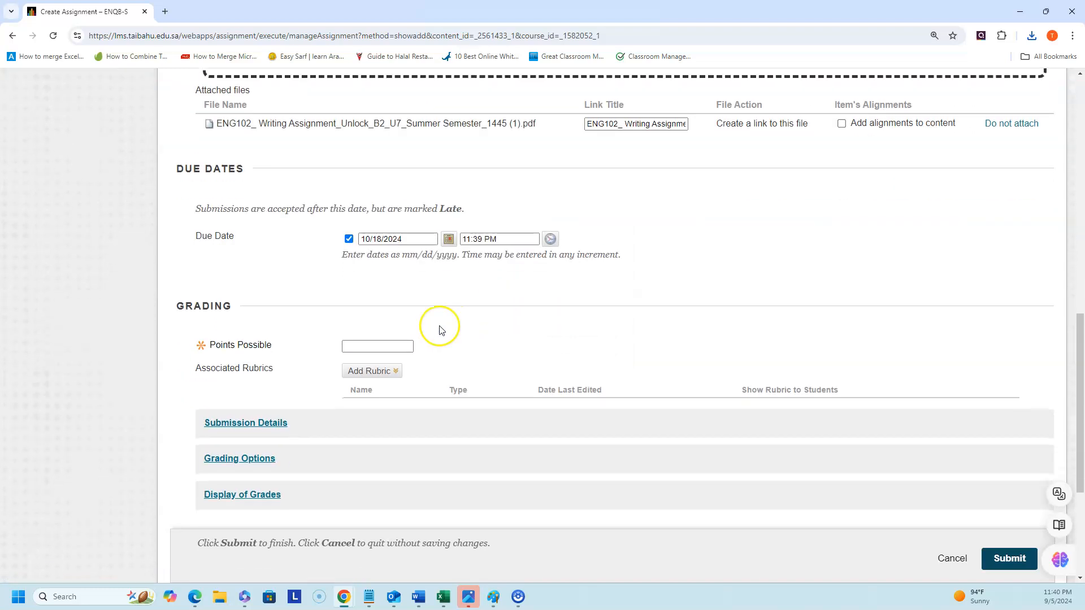
pyautogui.click(369, 348)
pyautogui.click(346, 307)
pyautogui.click(360, 348)
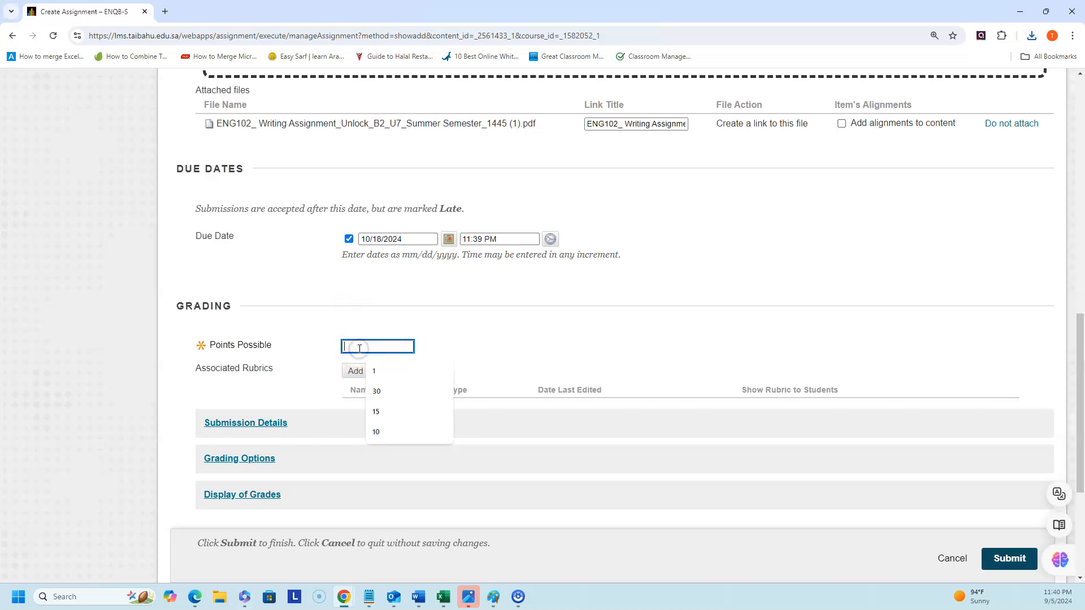
pyautogui.write('30')
pyautogui.click(510, 335)
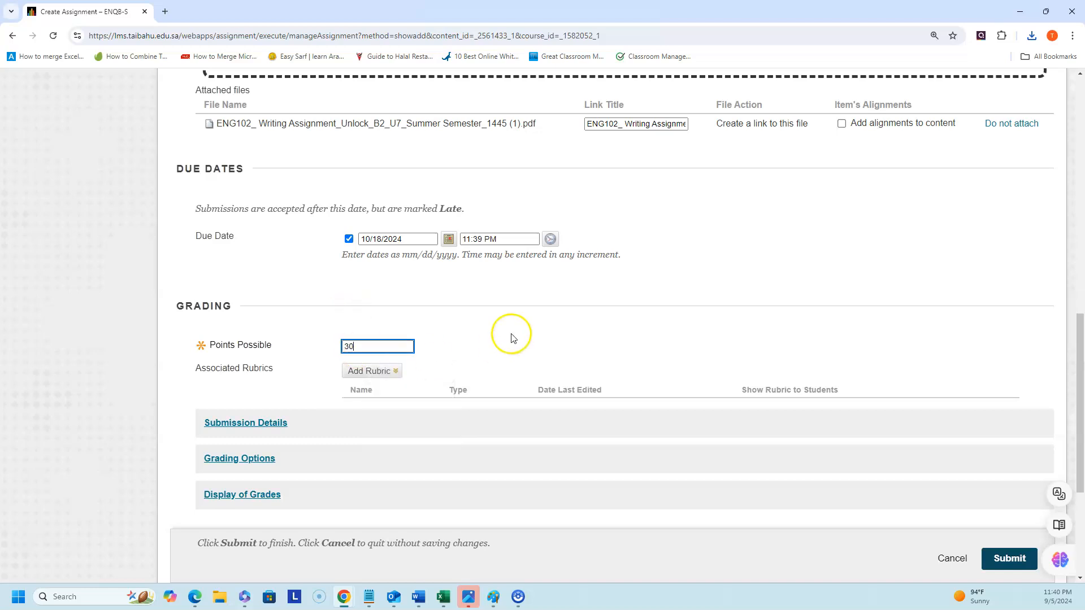
# Step: Show the available options for adding a rubric to the assignment
pyautogui.click(363, 351)
pyautogui.click(369, 370)
pyautogui.scroll(-2, 368, 366)
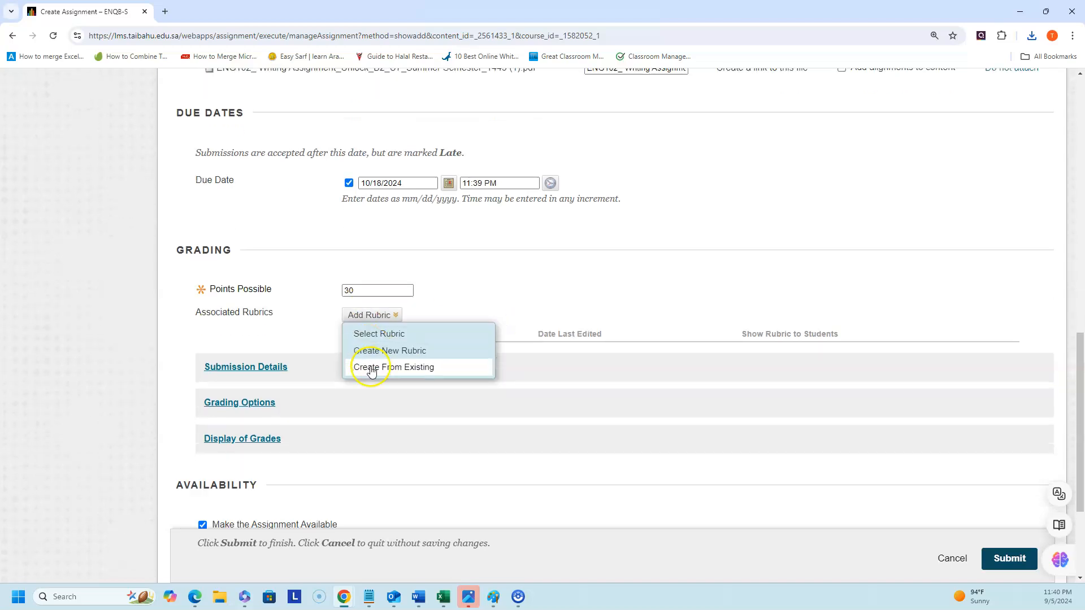
# Step: Expand the submission details and review the Number of Attempts choices
pyautogui.click(347, 430)
pyautogui.scroll(-2, 443, 373)
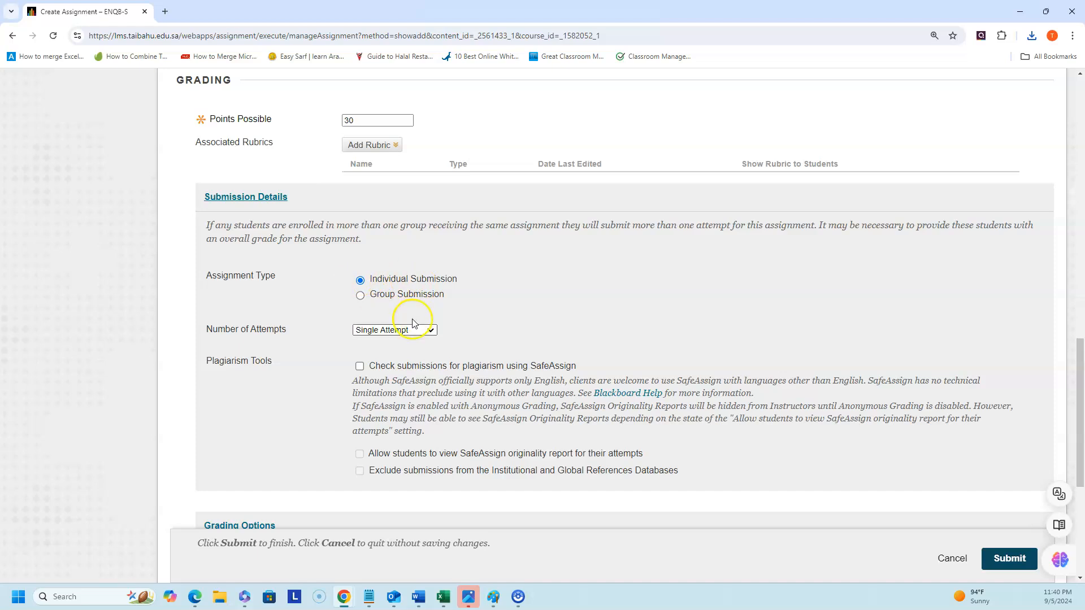
pyautogui.click(394, 334)
pyautogui.click(394, 334)
pyautogui.click(394, 332)
pyautogui.click(393, 329)
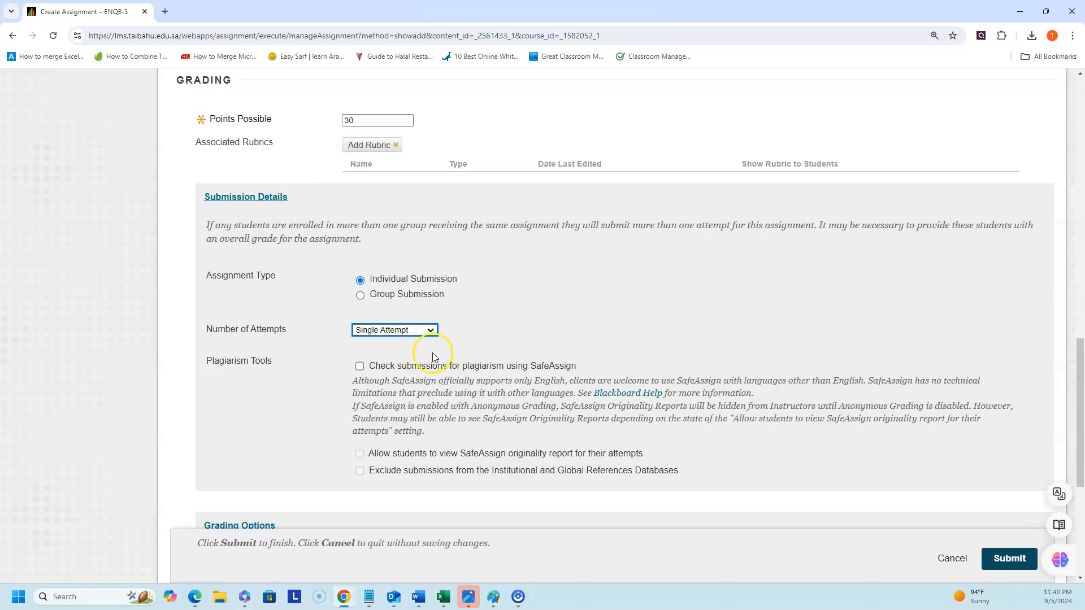
# Step: Expand the Grading Options and Display of Grades sections to review their settings
pyautogui.scroll(-2, 384, 418)
pyautogui.scroll(-1, 367, 351)
pyautogui.click(339, 355)
pyautogui.scroll(-3, 347, 300)
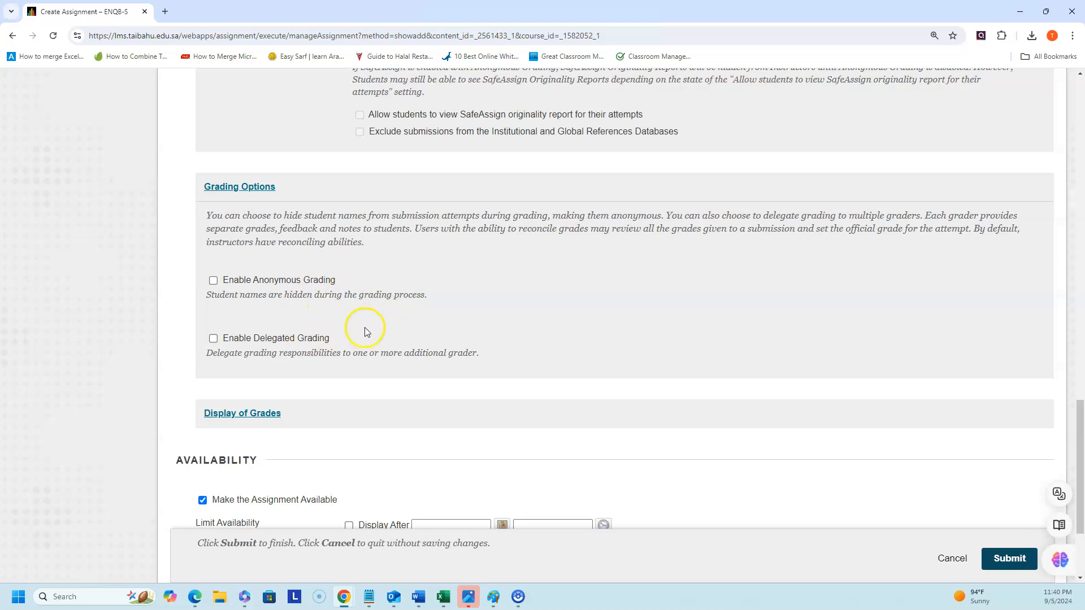
pyautogui.click(323, 412)
pyautogui.scroll(-4, 360, 361)
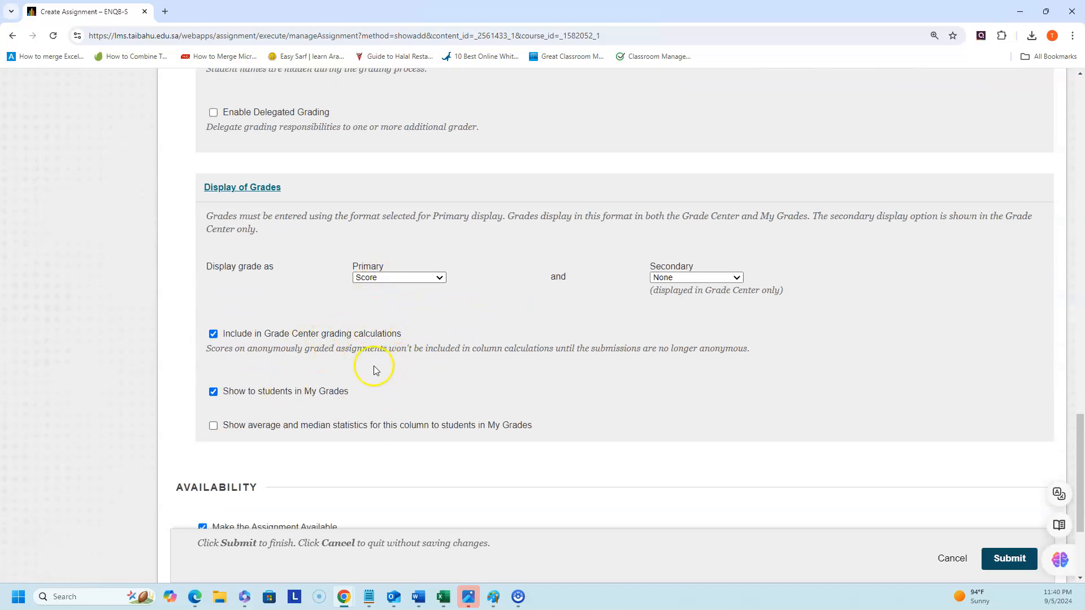
# Step: Turn on Track Number of Views in the assignment's availability settings
pyautogui.scroll(-3, 411, 373)
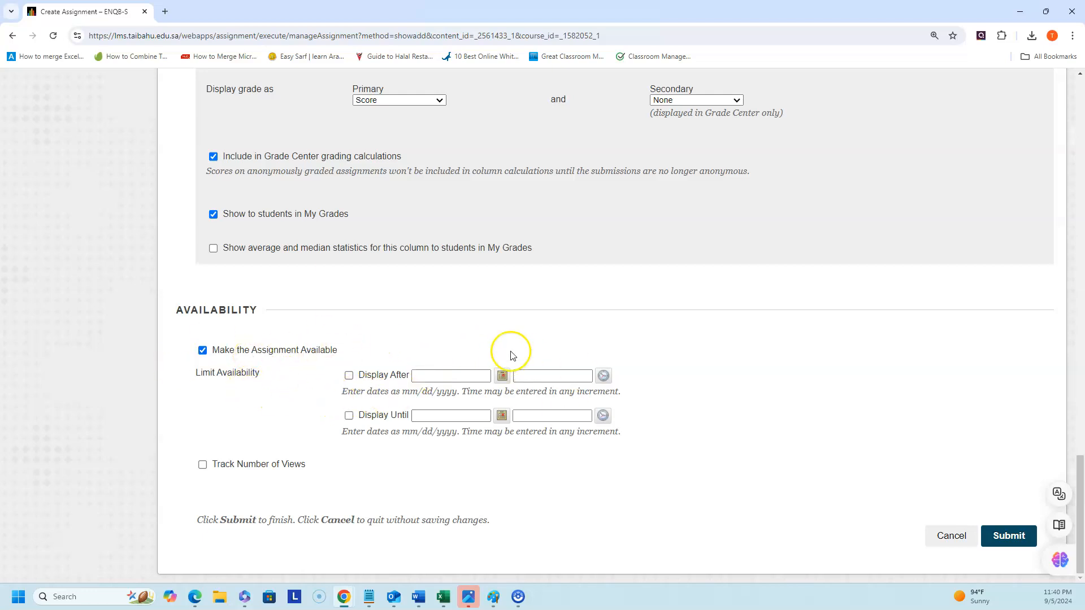
pyautogui.click(203, 464)
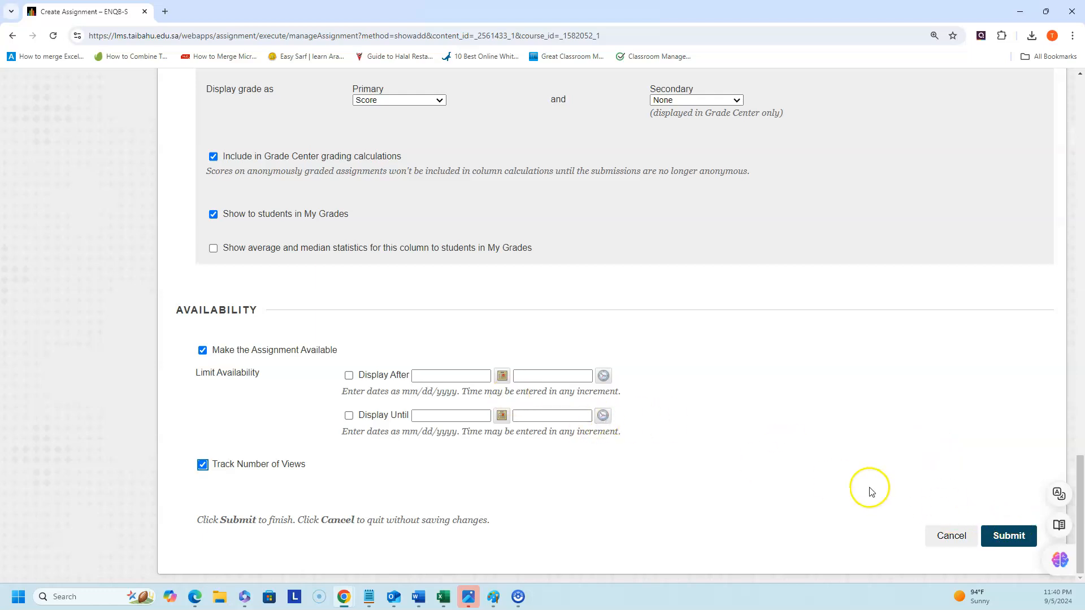
pyautogui.scroll(3, 816, 480)
pyautogui.scroll(12, 815, 479)
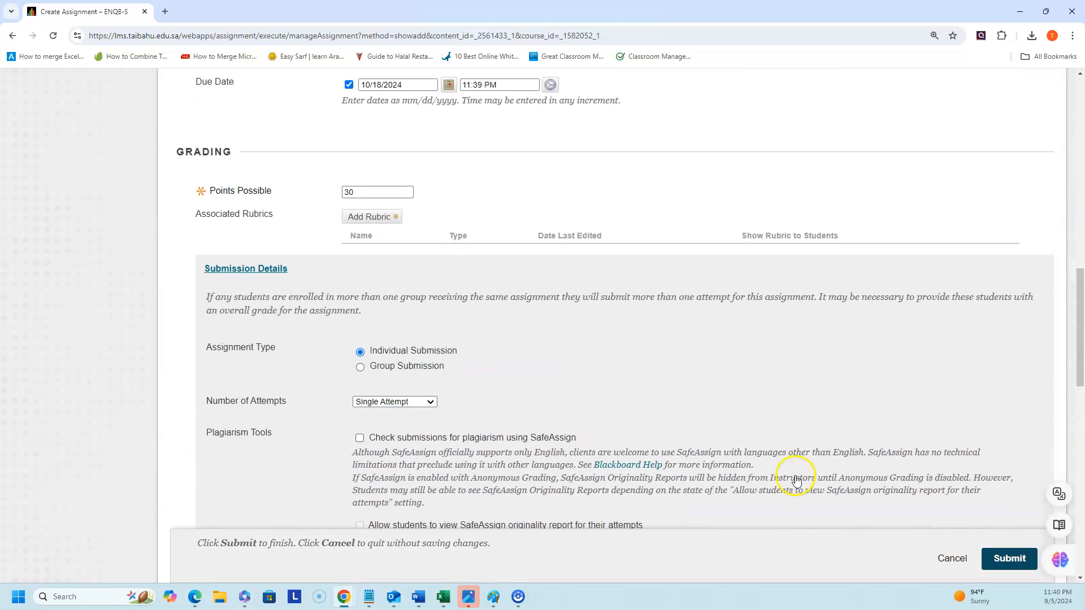
# Step: Start creating a new rubric for the assignment from the grading section
pyautogui.scroll(3, 509, 396)
pyautogui.click(354, 394)
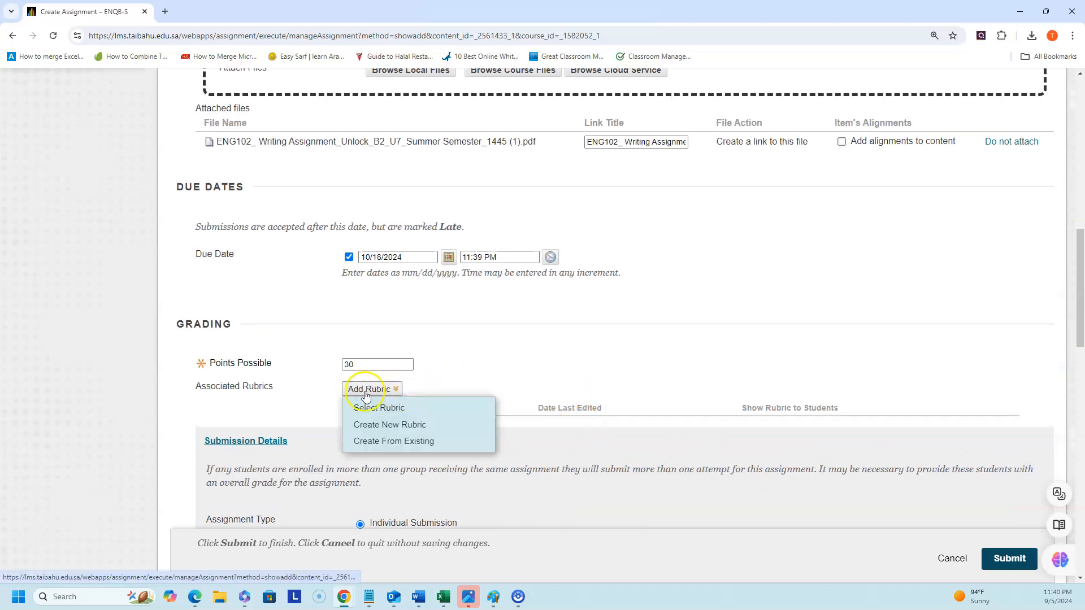
pyautogui.click(383, 428)
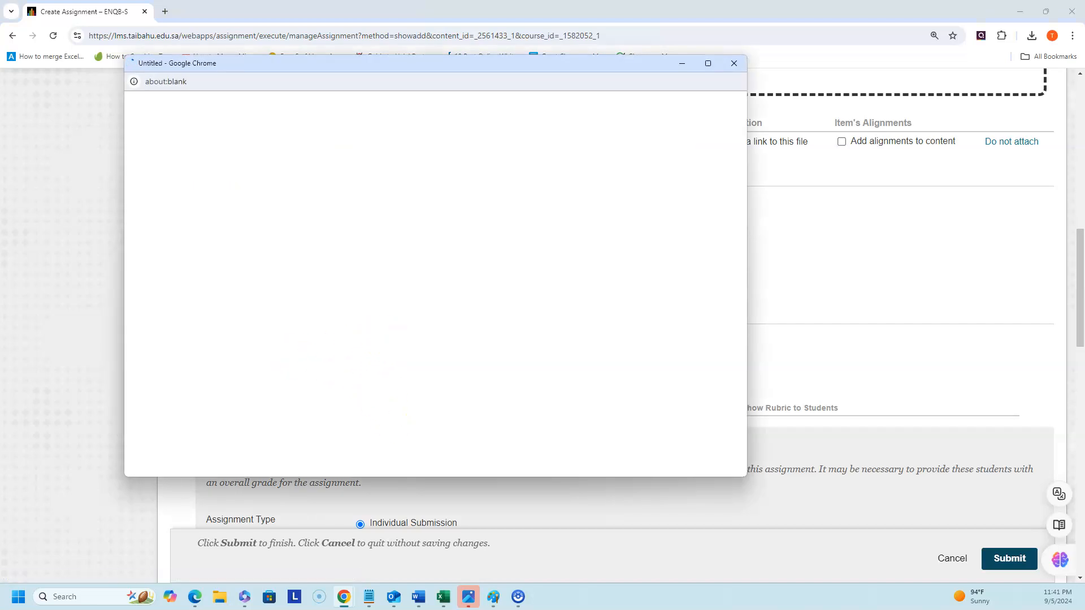
# Step: Review the marking criteria table on page 2 of the writing assignment PDF, then return to the new rubric form
pyautogui.moveTo(2, 276); pyautogui.dragTo(730, 240)
pyautogui.doubleClick(729, 236)
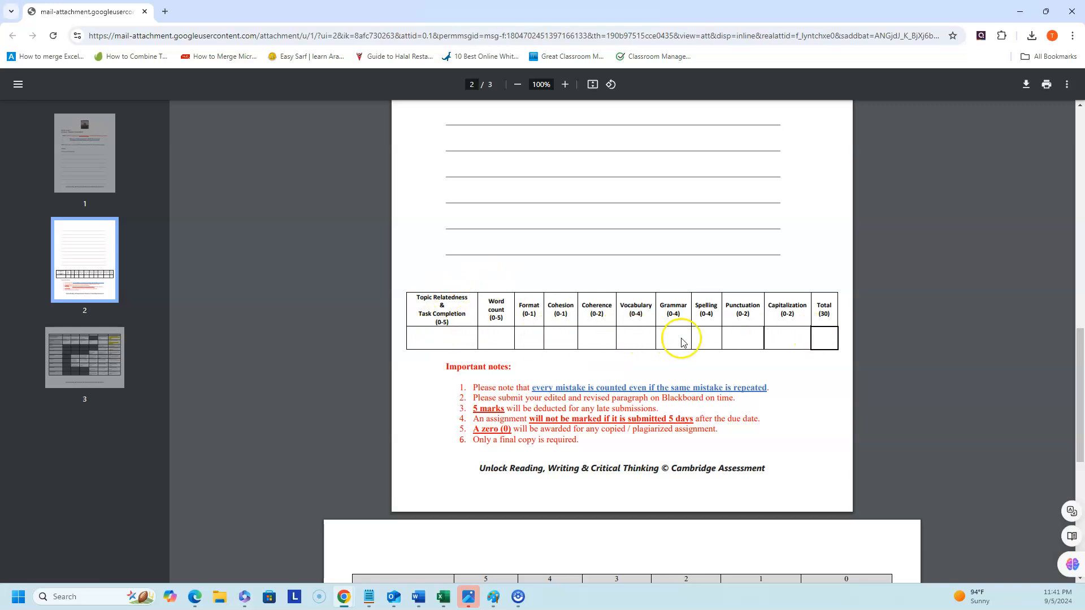
pyautogui.moveTo(95, 7); pyautogui.dragTo(0, 85)
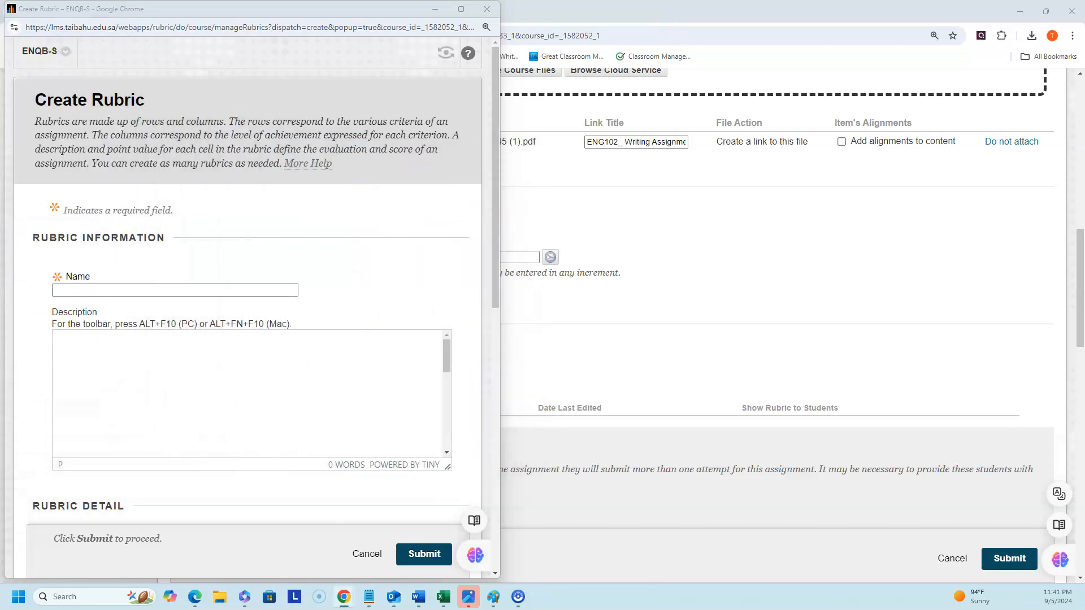
# Step: Name the rubric "Writing Rubric ENG 101" and maximize the rubric window to show the full grid
pyautogui.click(80, 290)
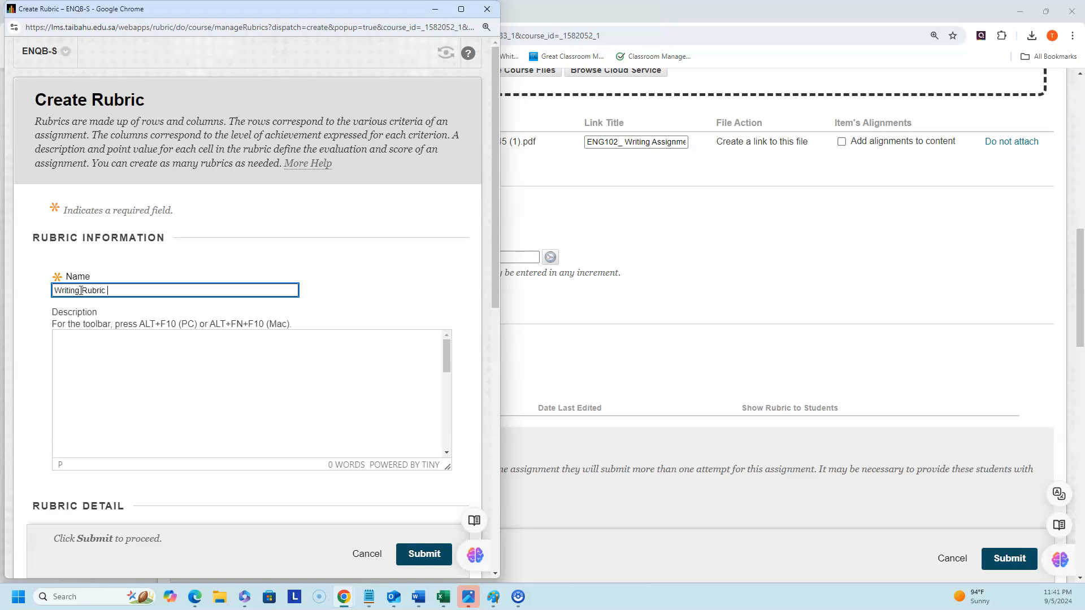
pyautogui.click(131, 355)
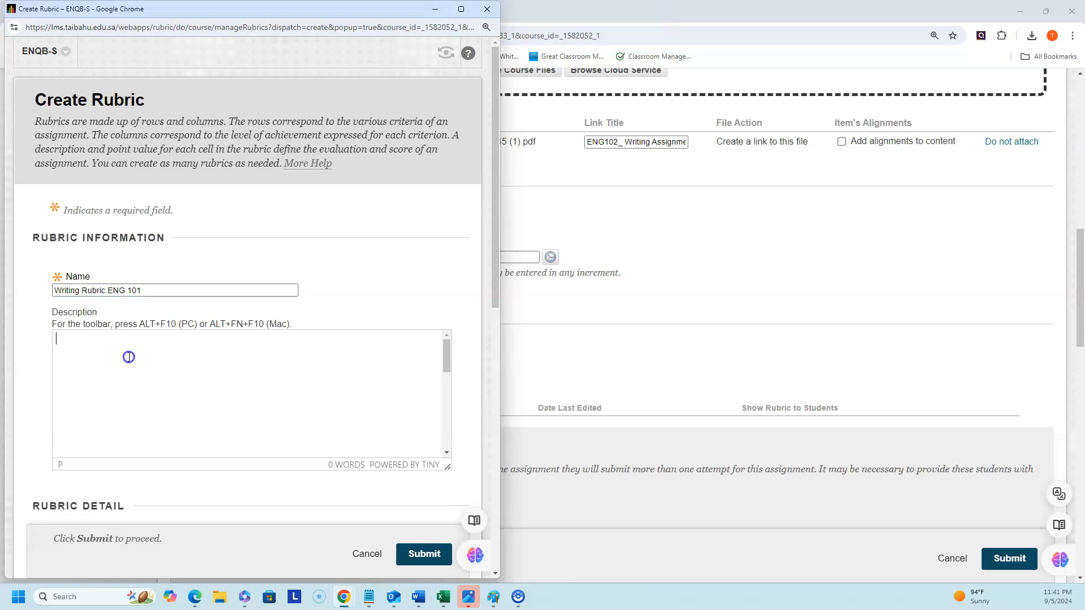
pyautogui.scroll(-2, 49, 439)
pyautogui.scroll(-6, 269, 421)
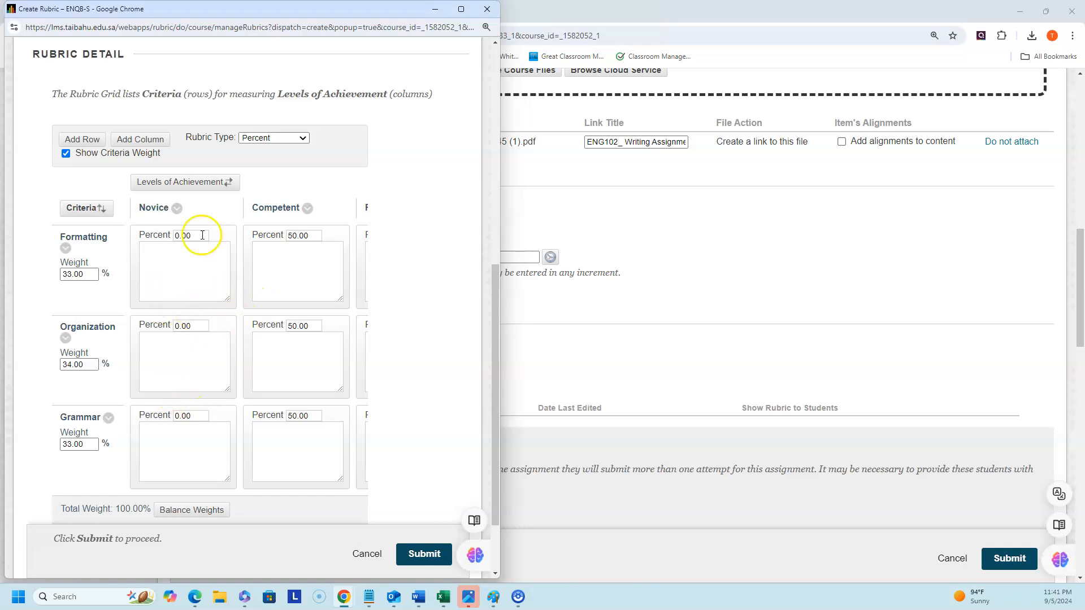
pyautogui.doubleClick(315, 10)
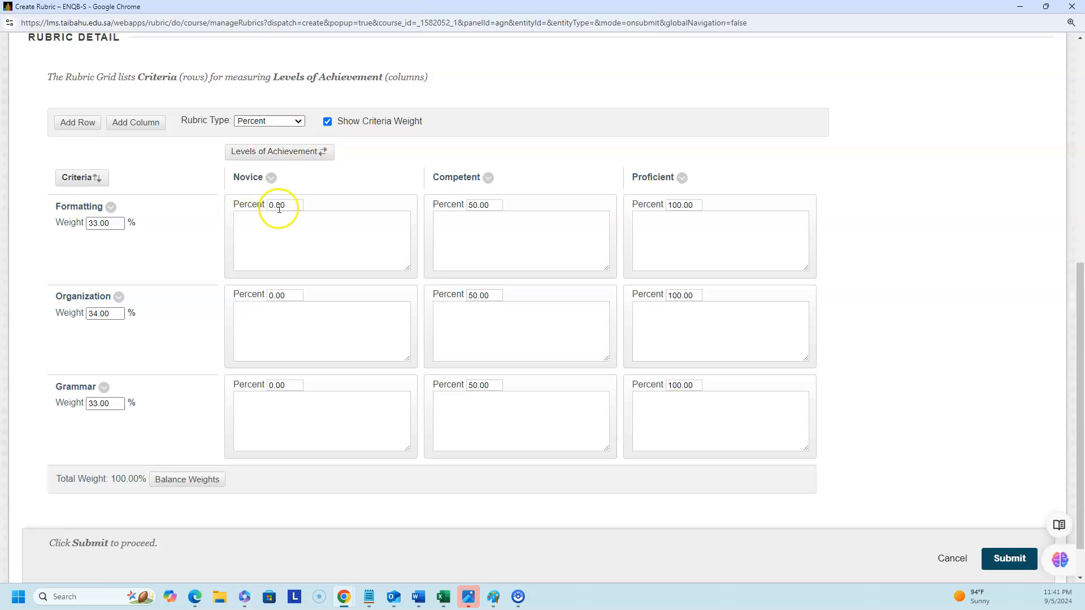
# Step: Delete the Proficient and Competent columns from the rubric grid
pyautogui.click(683, 177)
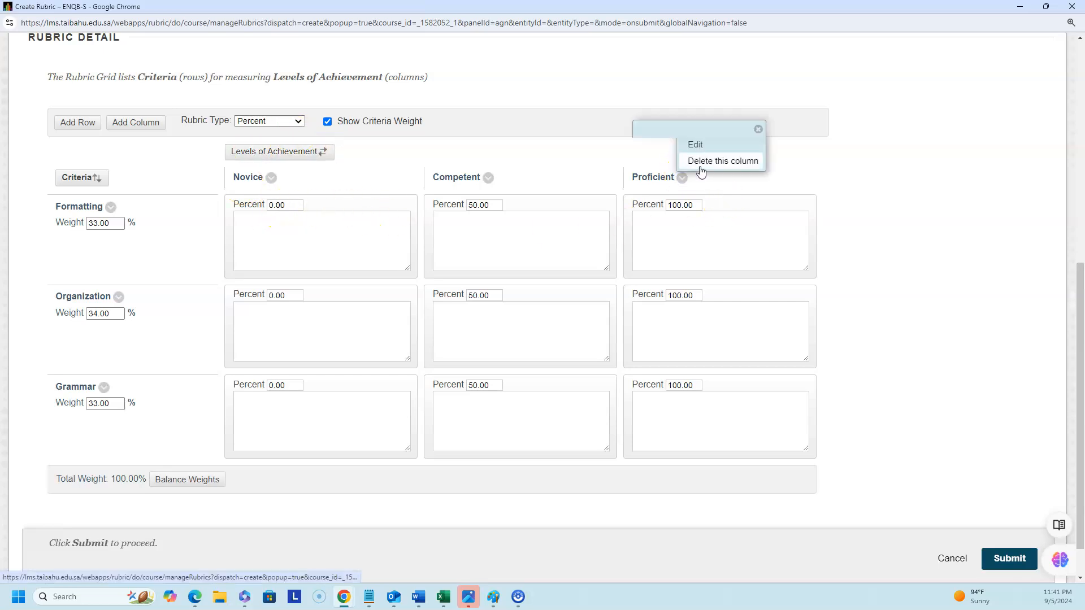
pyautogui.click(703, 161)
pyautogui.click(620, 181)
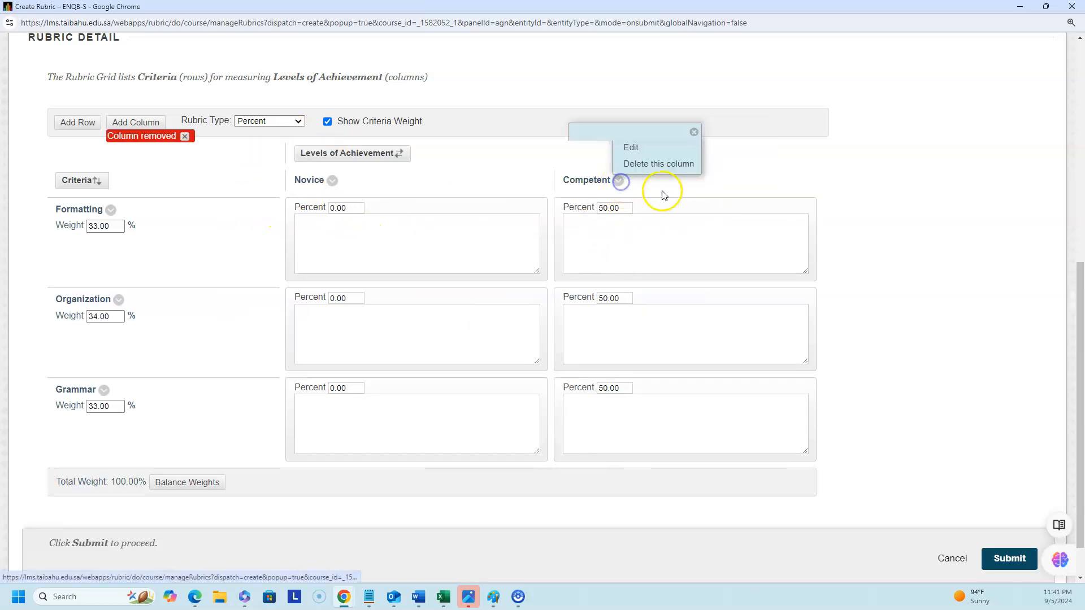
pyautogui.click(653, 169)
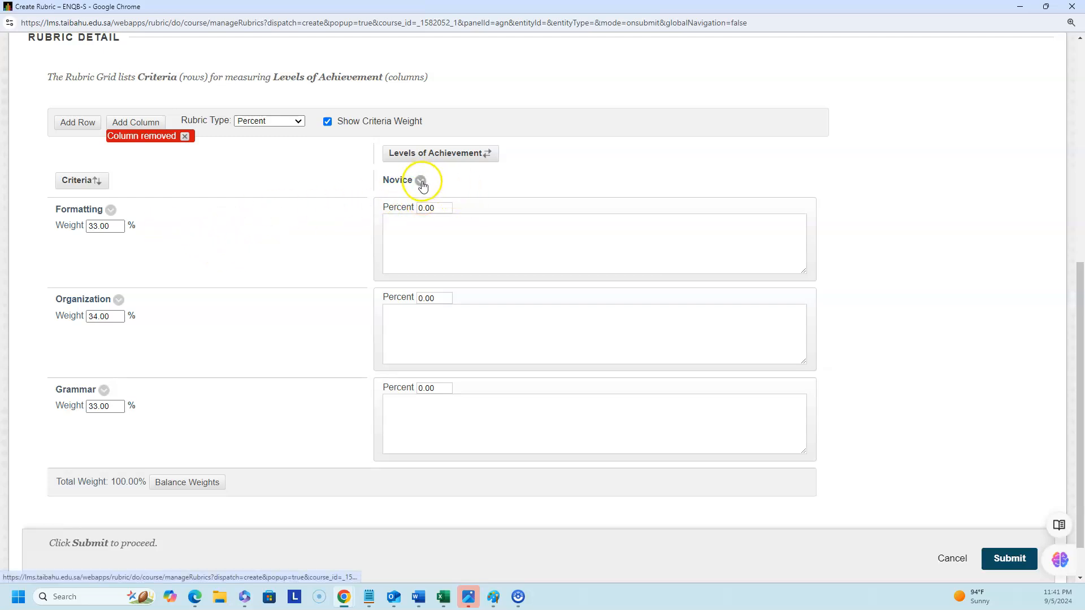
# Step: Set the rubric type to Point Range and rename the Novice achievement level to "Score"
pyautogui.click(295, 121)
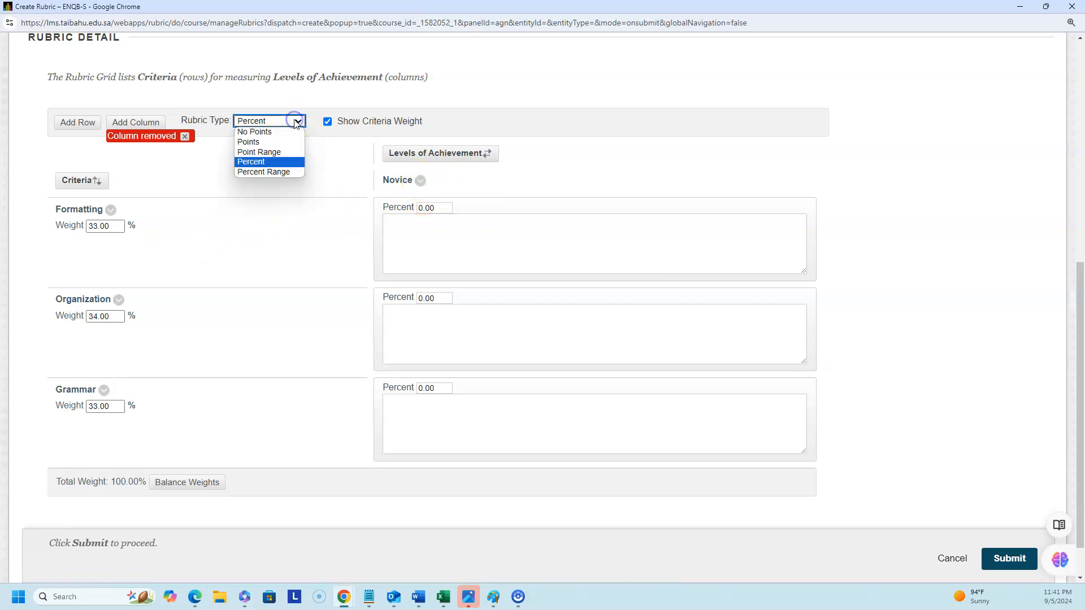
pyautogui.click(277, 153)
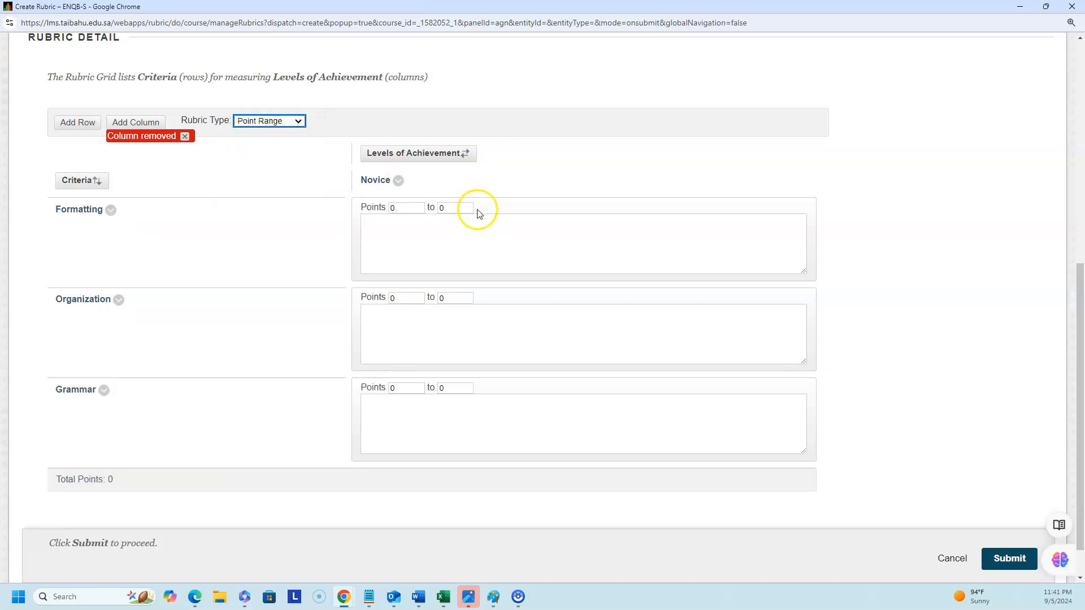
pyautogui.click(399, 181)
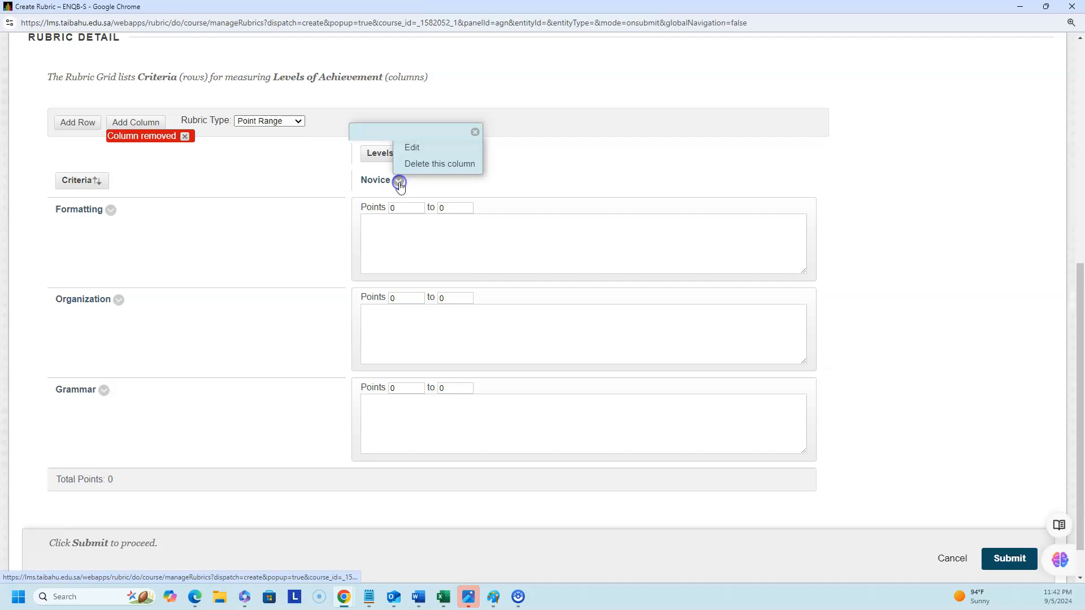
pyautogui.click(413, 147)
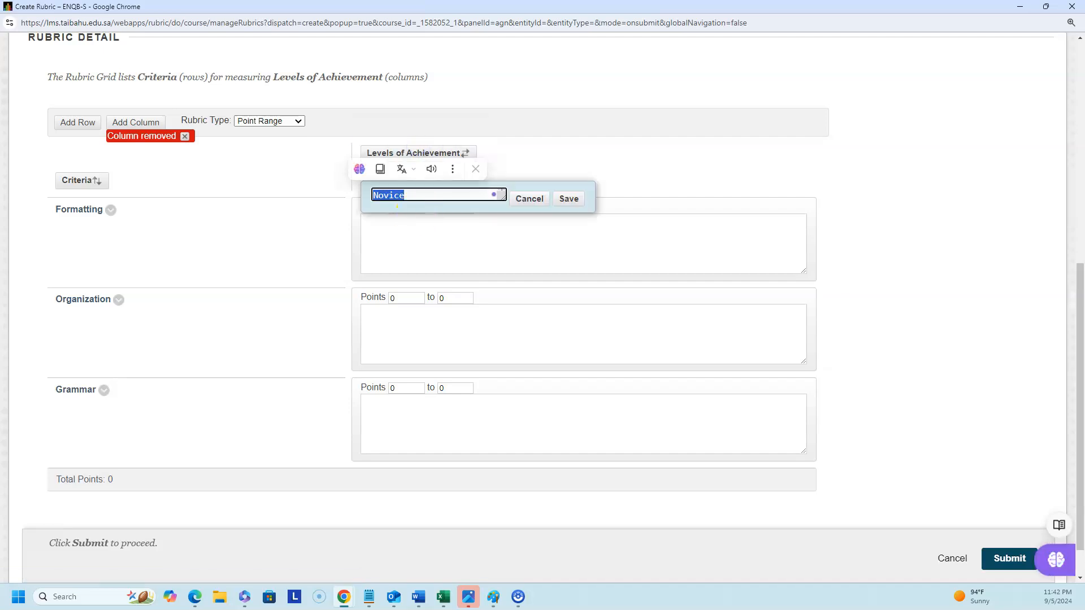
pyautogui.write('To')
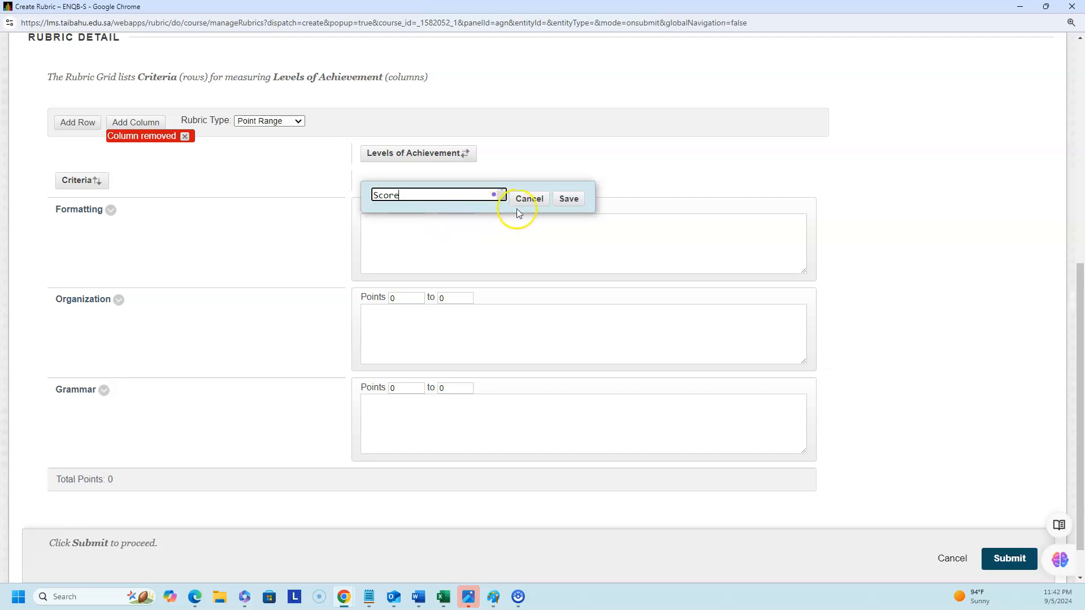
pyautogui.click(569, 199)
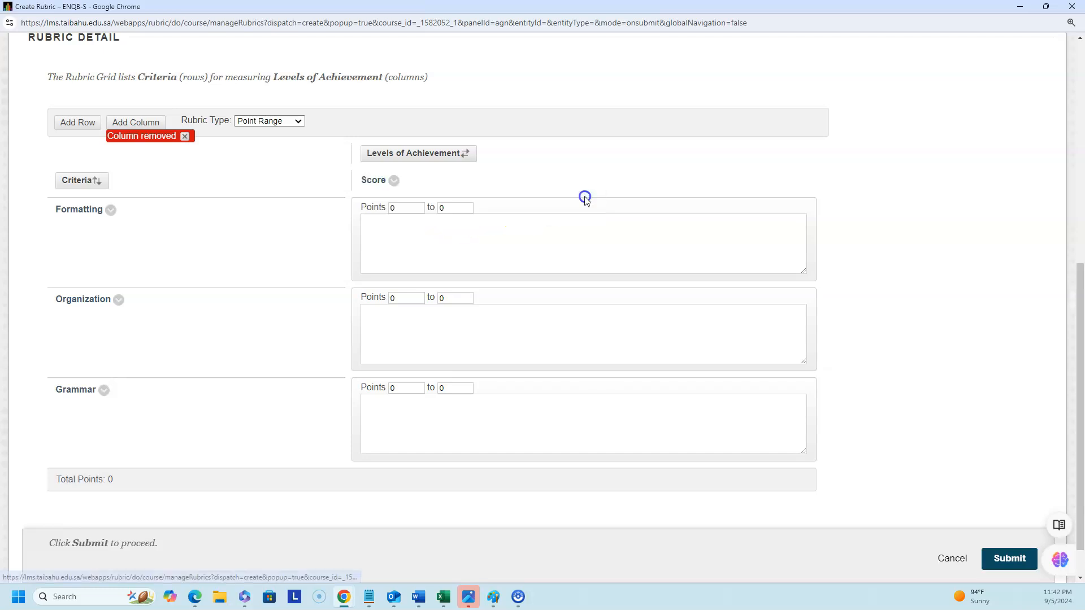
# Step: Rename the Formatting criterion to "Topic Relatedness & Completion" and set its maximum to 5 points
pyautogui.click(111, 210)
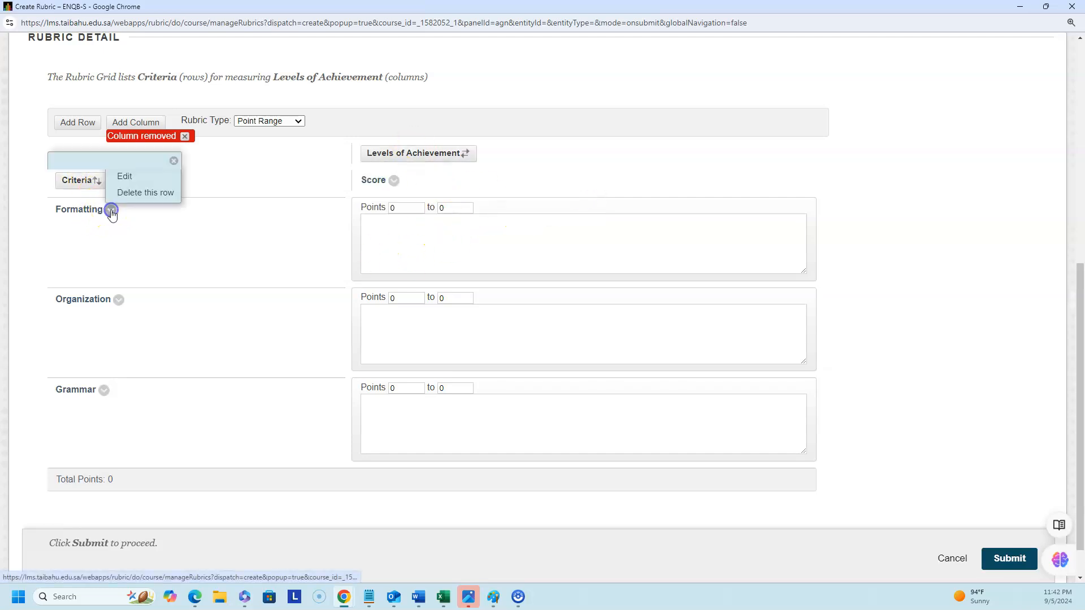
pyautogui.click(129, 179)
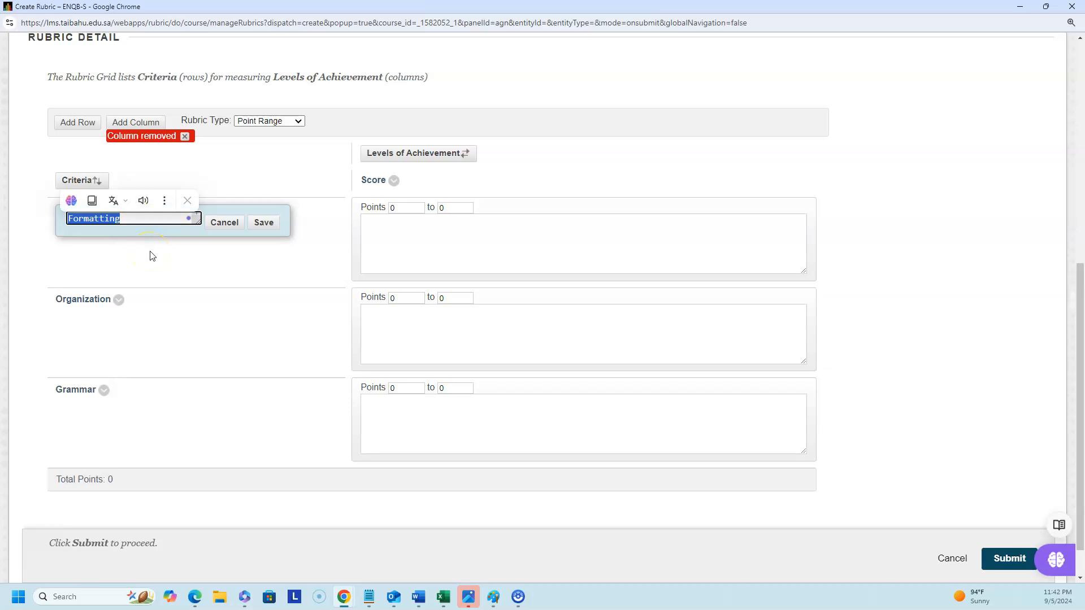
pyautogui.write('Topic Relatedne')
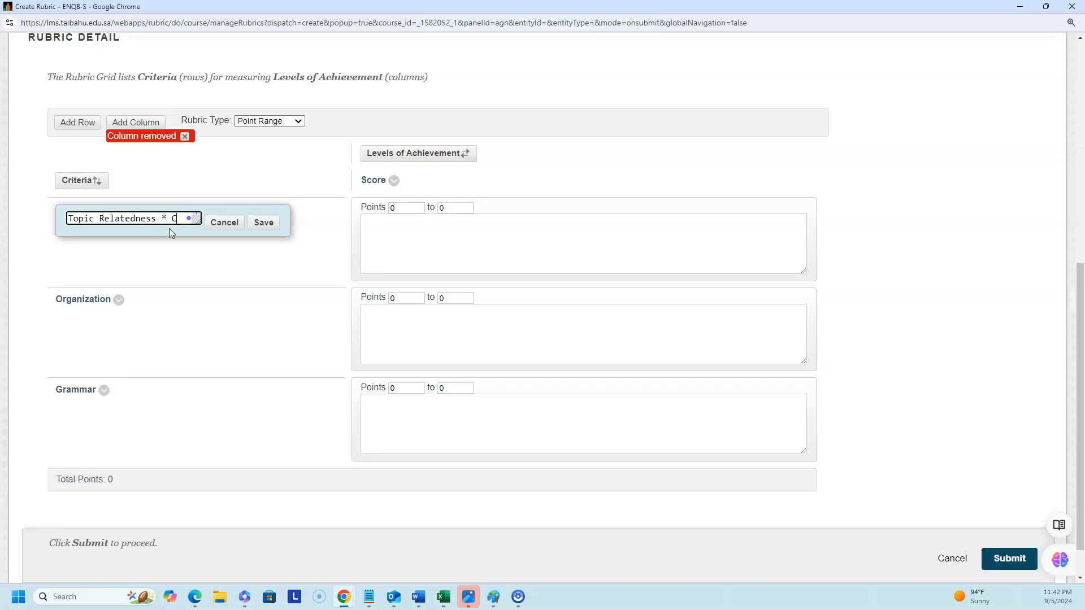
pyautogui.write('ss & Completion')
pyautogui.click(264, 223)
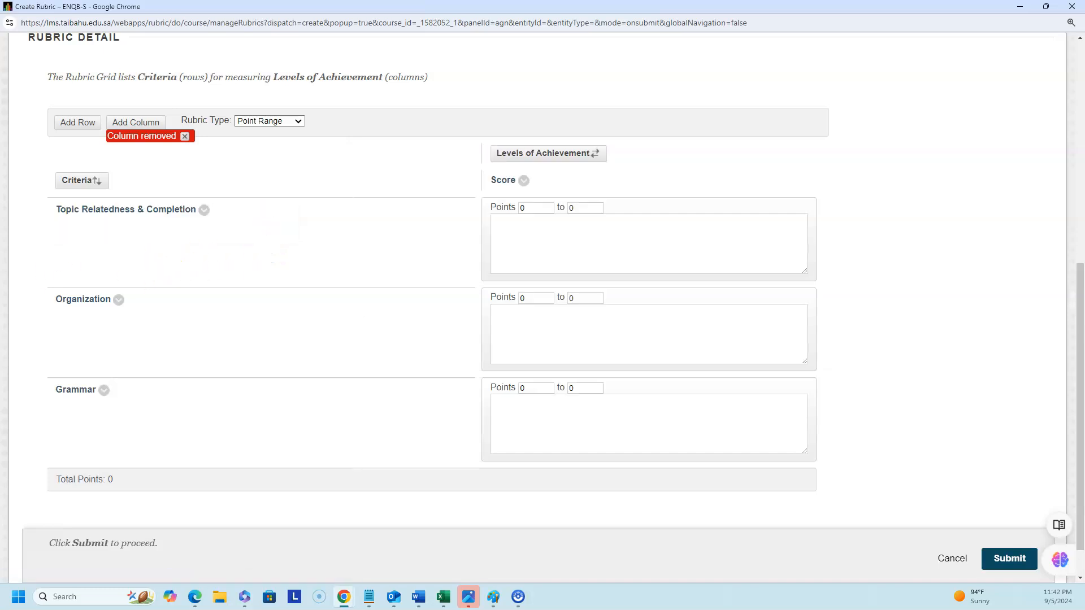
pyautogui.write('5')
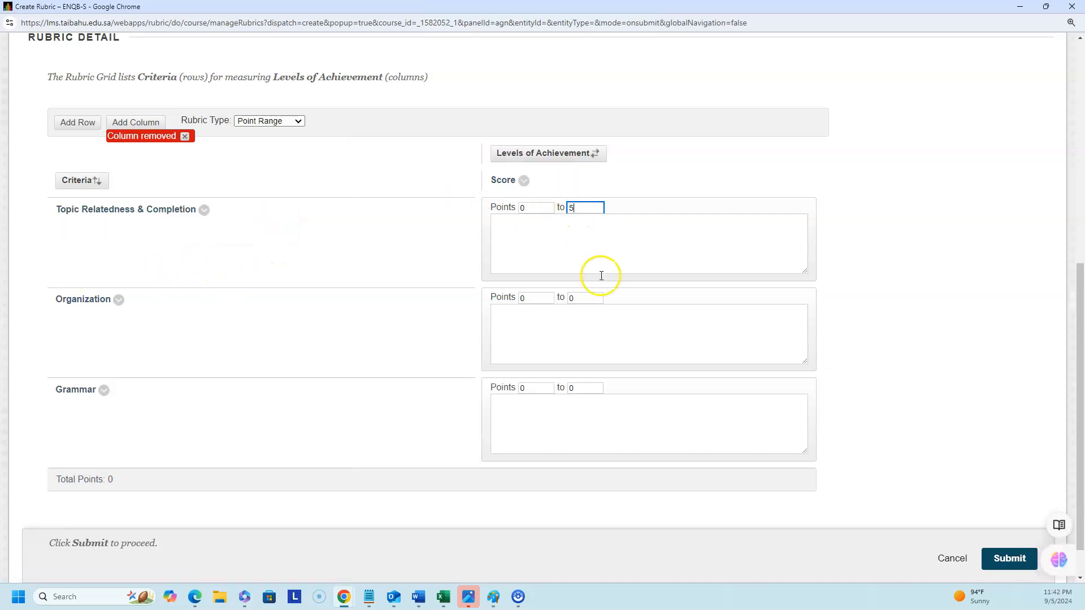
# Step: Rename the Organization criterion to "Word Count" and set its maximum to 5 points
pyautogui.click(117, 301)
pyautogui.click(139, 266)
pyautogui.write('Word Count')
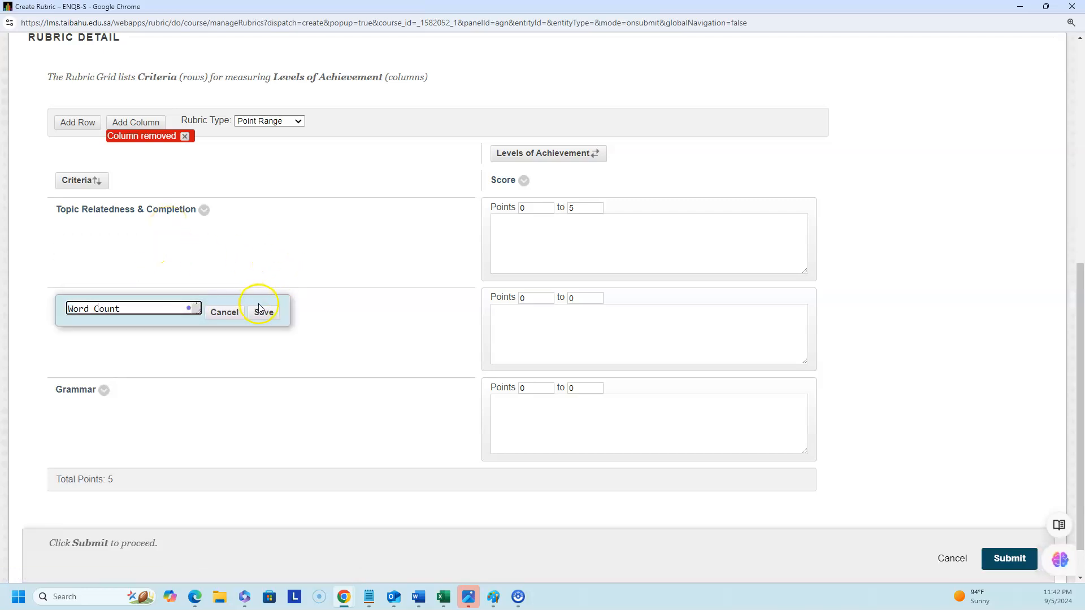
pyautogui.click(261, 312)
pyautogui.doubleClick(588, 302)
pyautogui.write('5')
# Step: Rename the Grammar criterion to "Format" and set its maximum to 1 point
pyautogui.scroll(-1, 80, 332)
pyautogui.click(105, 349)
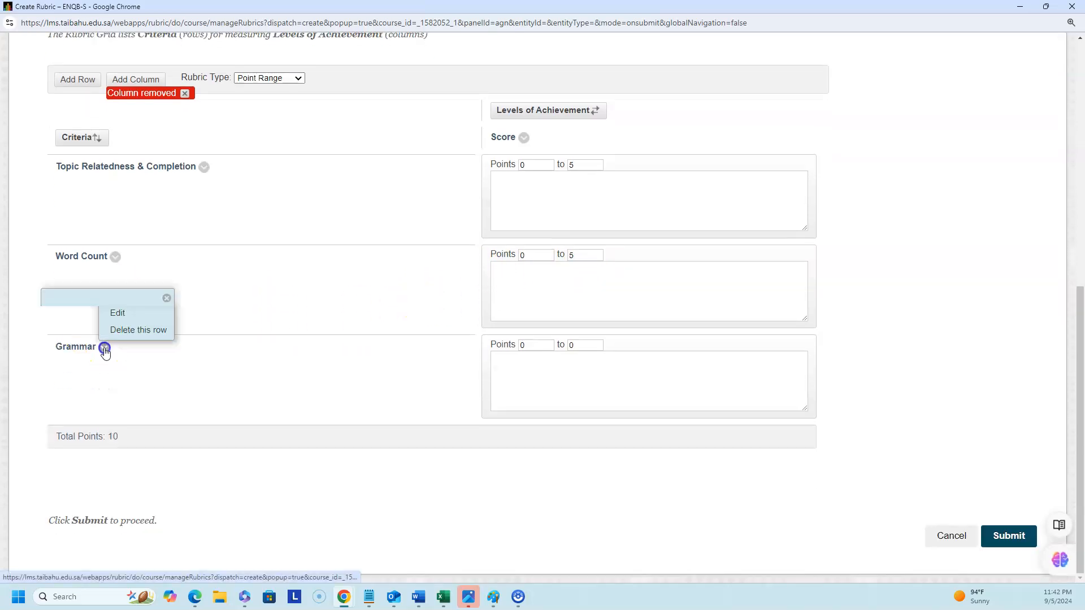
pyautogui.click(121, 312)
pyautogui.write('For')
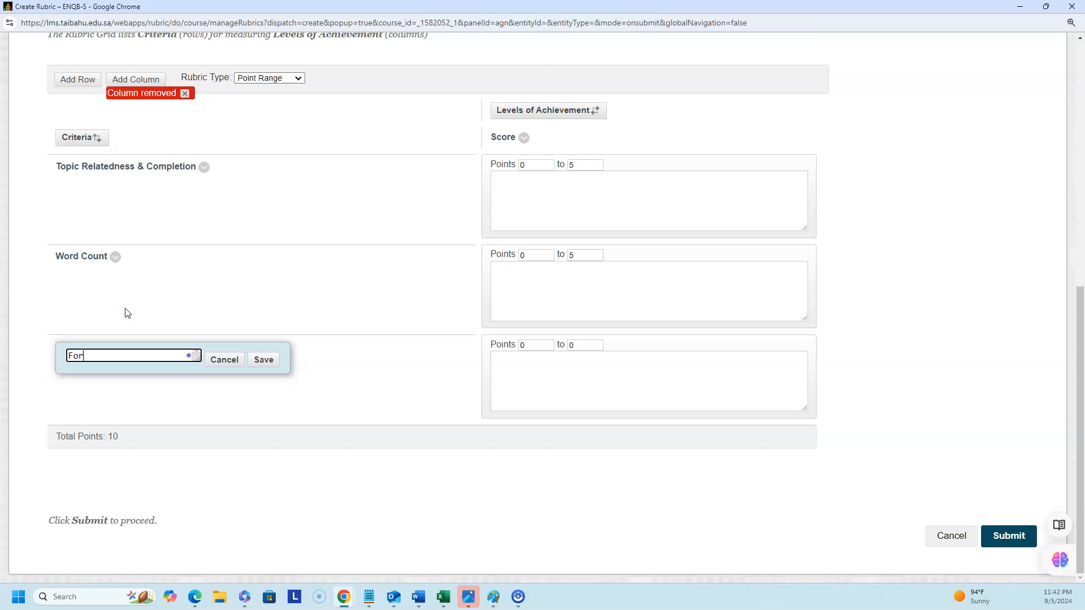
pyautogui.write('mat')
pyautogui.click(264, 359)
pyautogui.doubleClick(572, 344)
pyautogui.write('1')
# Step: Add three new criteria rows below Format in the rubric grid
pyautogui.scroll(3, 201, 342)
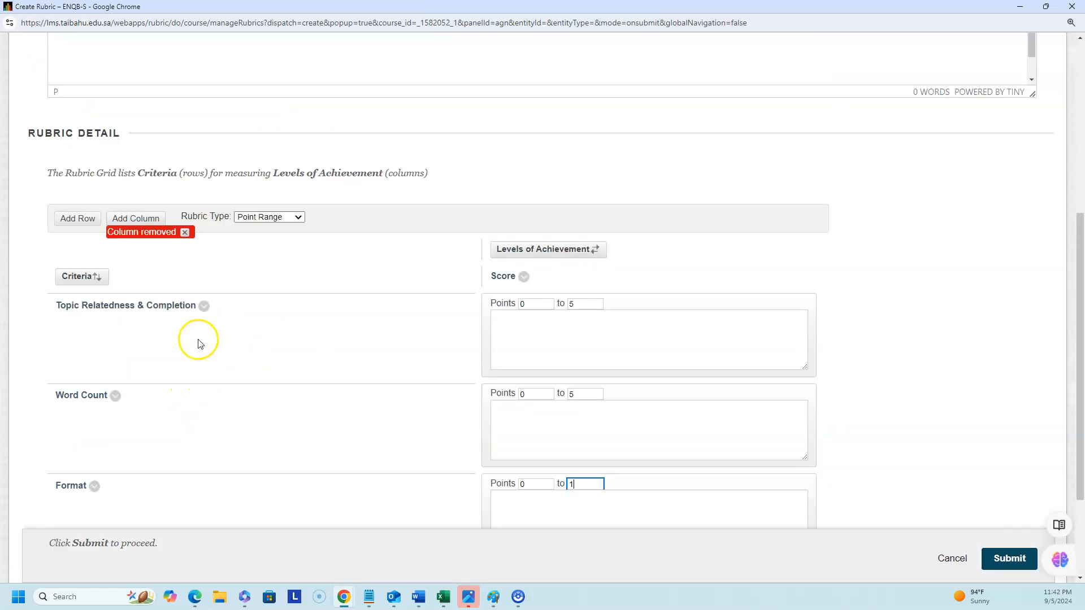
pyautogui.scroll(-2, 130, 311)
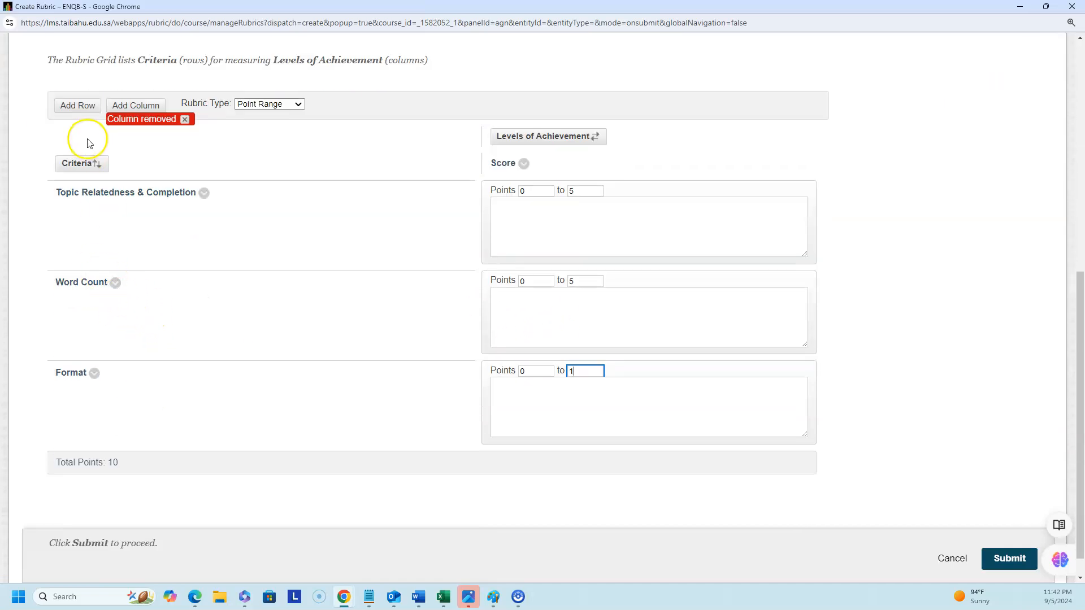
pyautogui.click(86, 115)
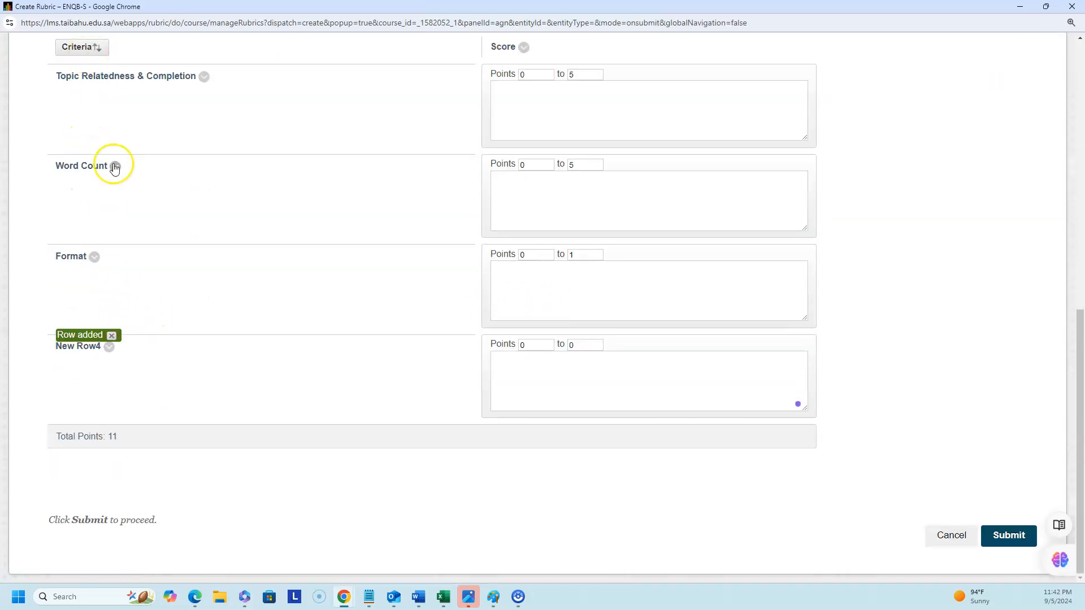
pyautogui.scroll(3, 96, 169)
pyautogui.click(82, 188)
pyautogui.scroll(3, 68, 130)
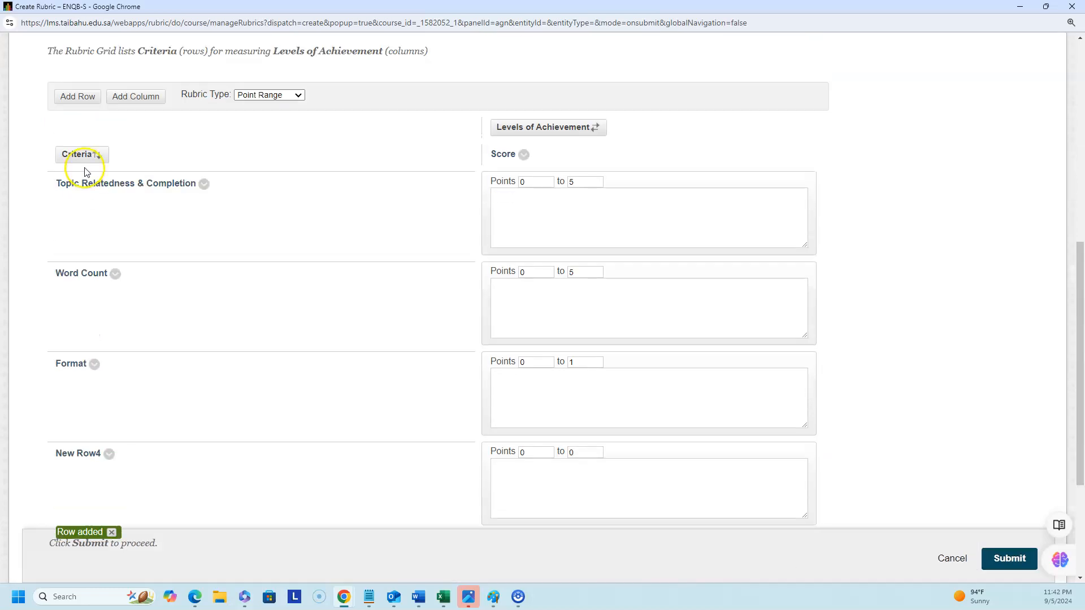
pyautogui.click(77, 101)
pyautogui.scroll(3, 174, 346)
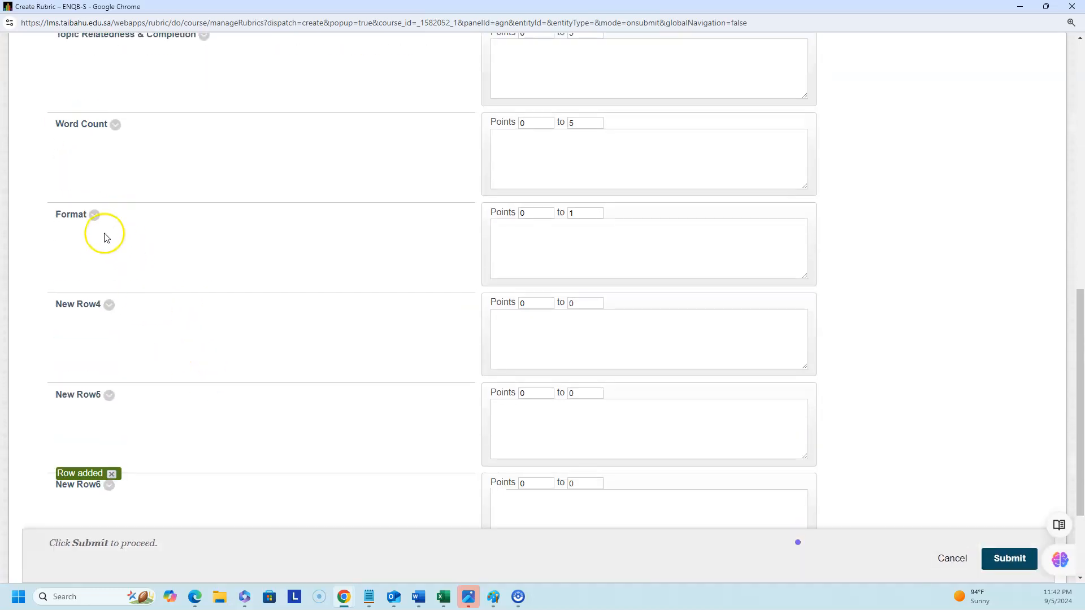
# Step: Rename the fourth criterion row to "Cohesion" and set its maximum to 1 point
pyautogui.click(109, 307)
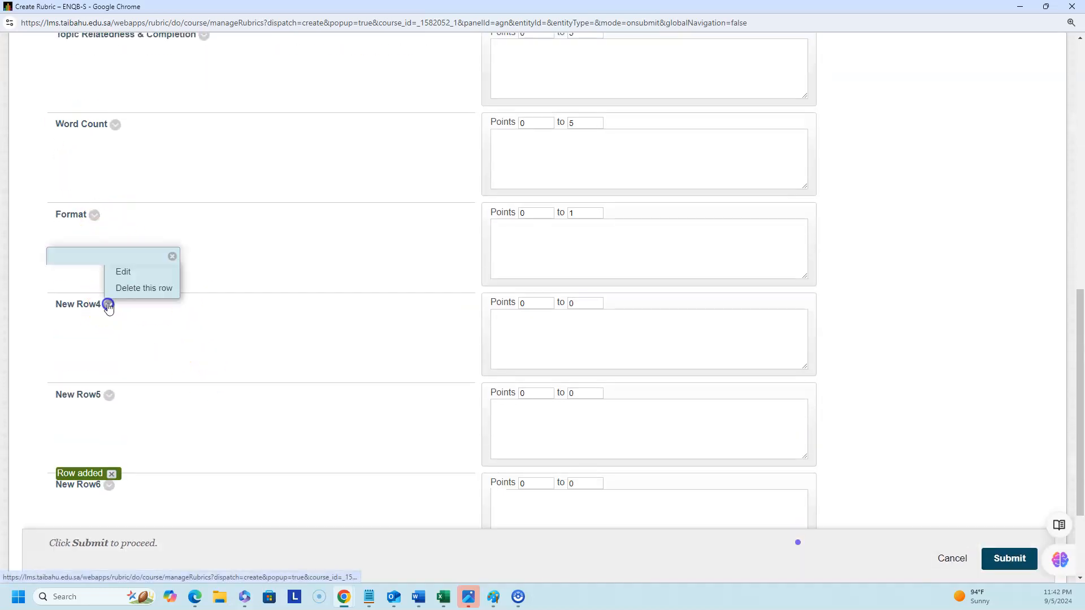
pyautogui.click(130, 273)
pyautogui.write('Cohesion')
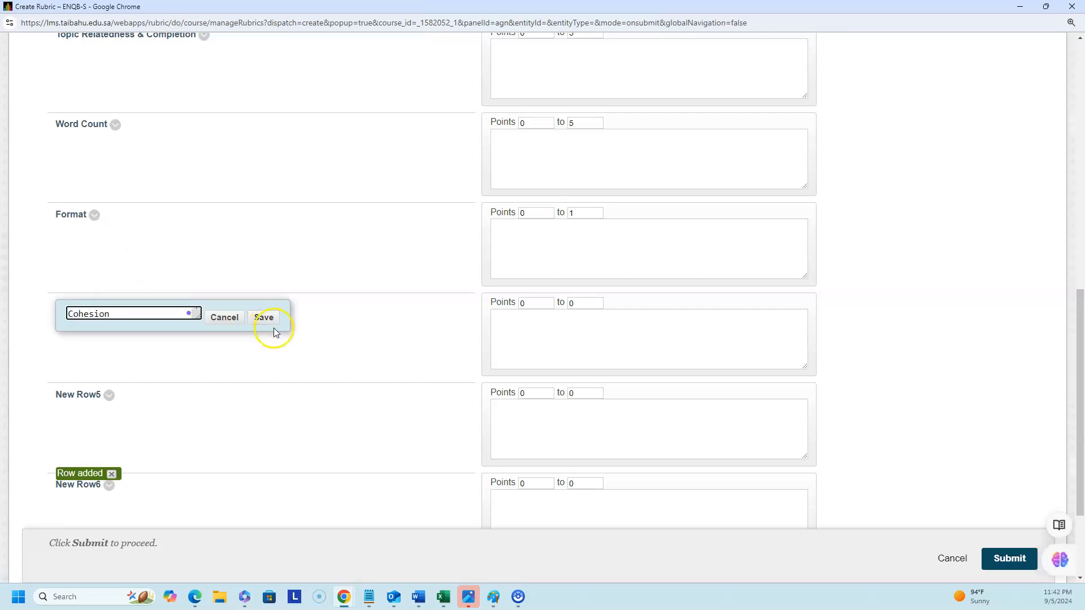
pyautogui.click(271, 321)
pyautogui.doubleClick(585, 303)
pyautogui.write('1')
# Step: Rename the fifth criterion row to "Coherence" and set its maximum to 2 points
pyautogui.click(109, 396)
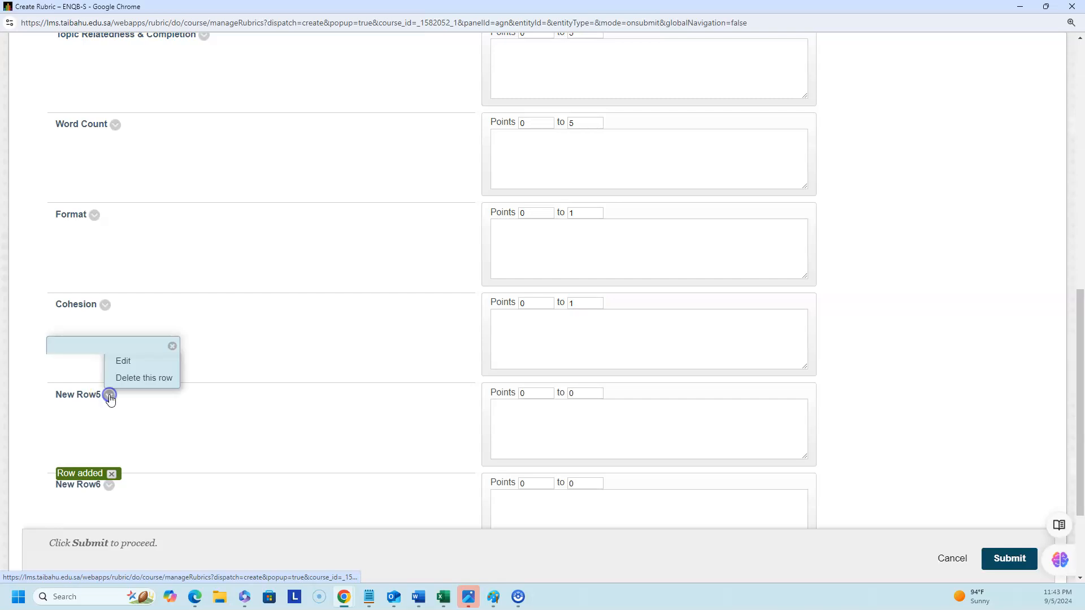
pyautogui.click(124, 360)
pyautogui.write('Coh')
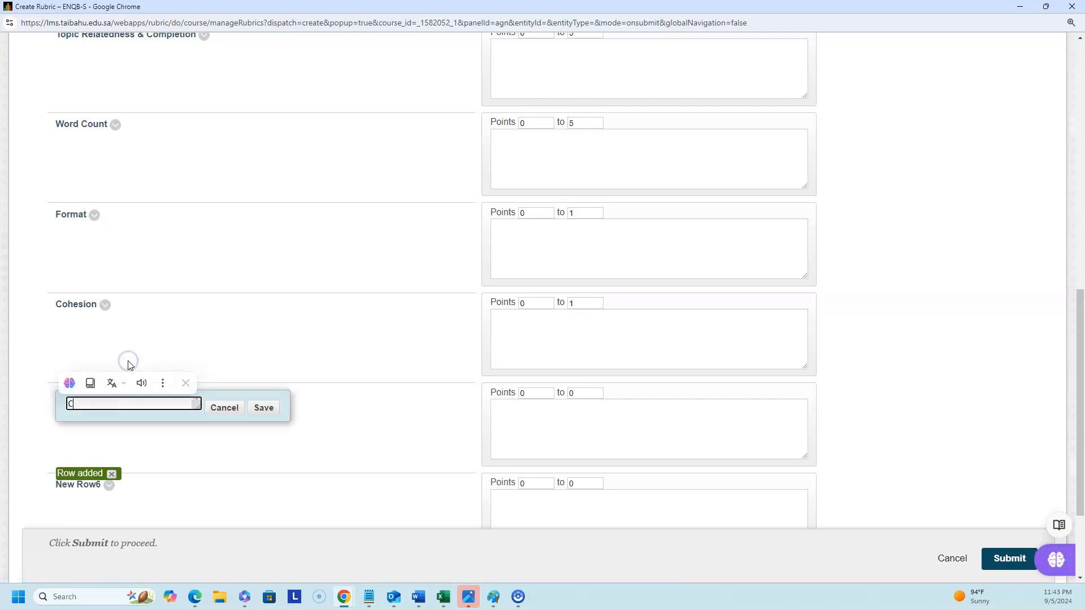
pyautogui.click(253, 418)
pyautogui.doubleClick(585, 393)
pyautogui.write('2')
pyautogui.click(263, 407)
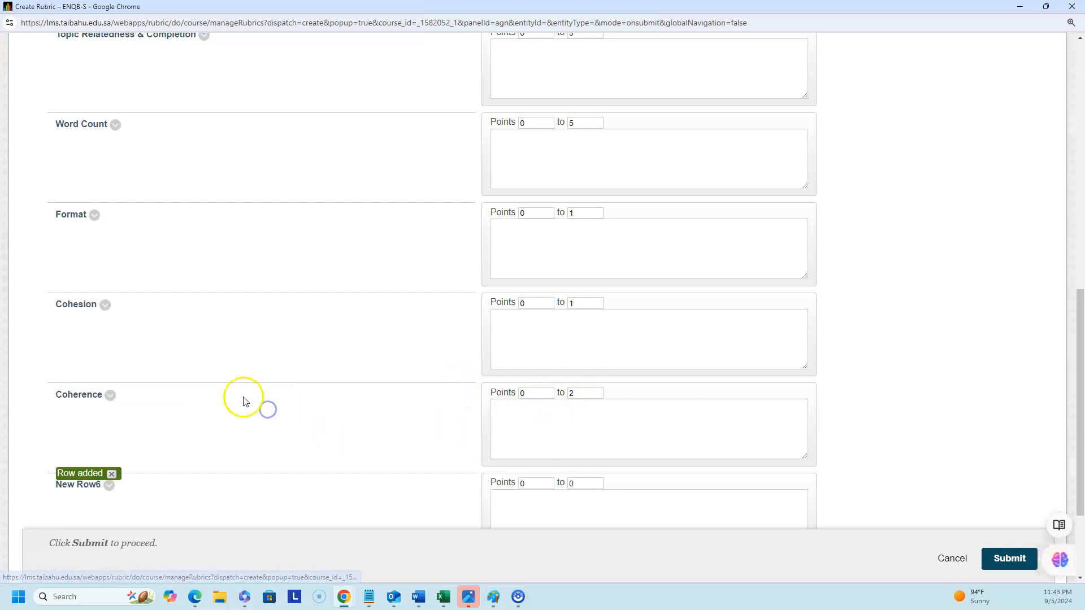
# Step: Rename the sixth criterion row to "Vocabulary" and set its maximum to 4 points
pyautogui.scroll(-3, 245, 401)
pyautogui.click(108, 346)
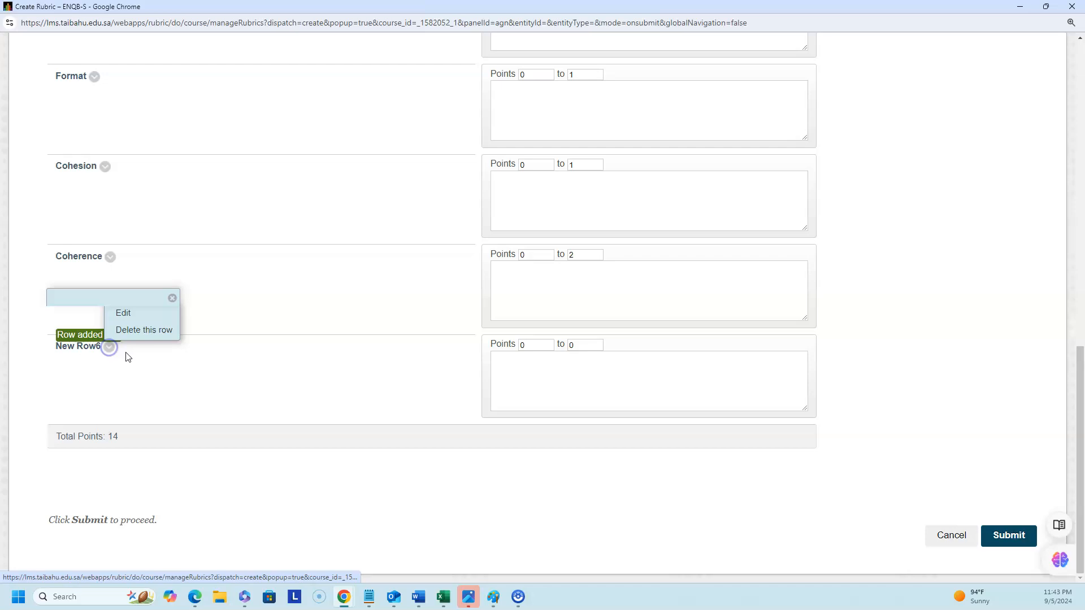
pyautogui.click(130, 321)
pyautogui.write('Vocabulary')
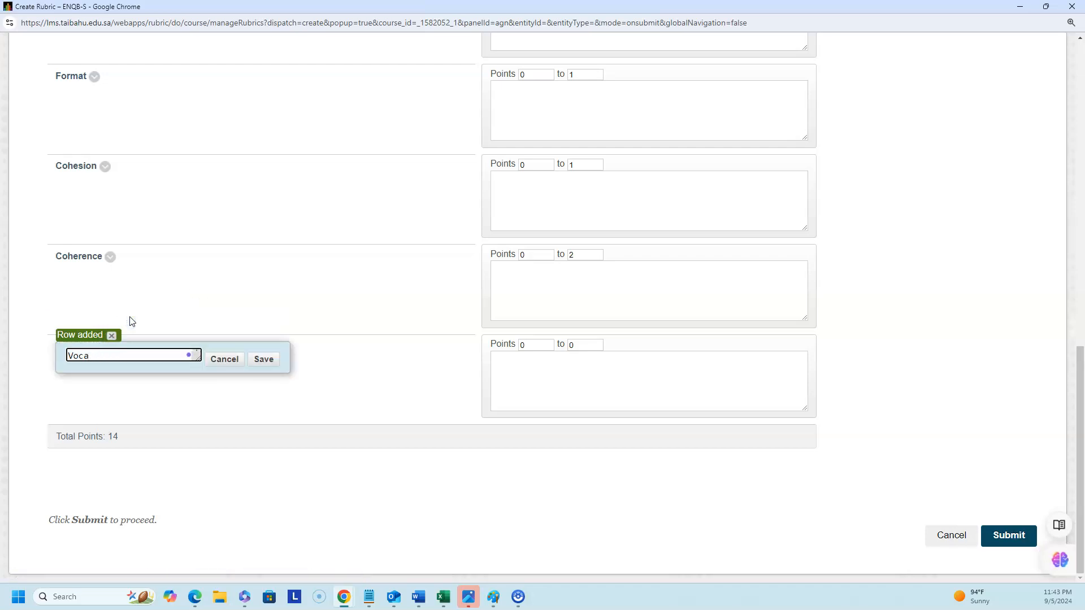
pyautogui.click(267, 365)
pyautogui.click(576, 344)
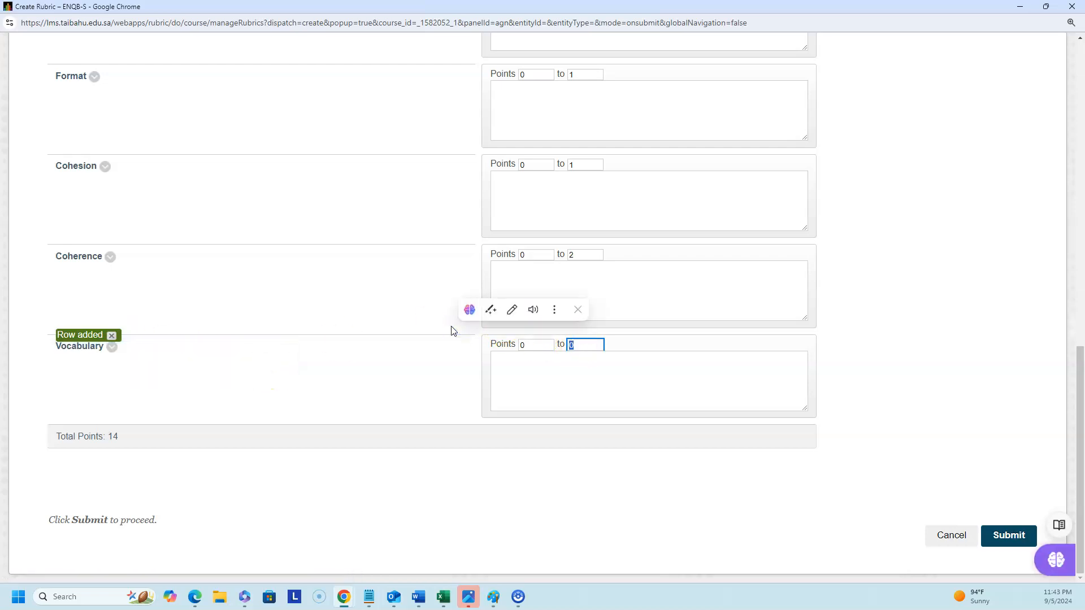
# Step: Add two new criteria rows below Vocabulary in the rubric grid
pyautogui.scroll(5, 136, 173)
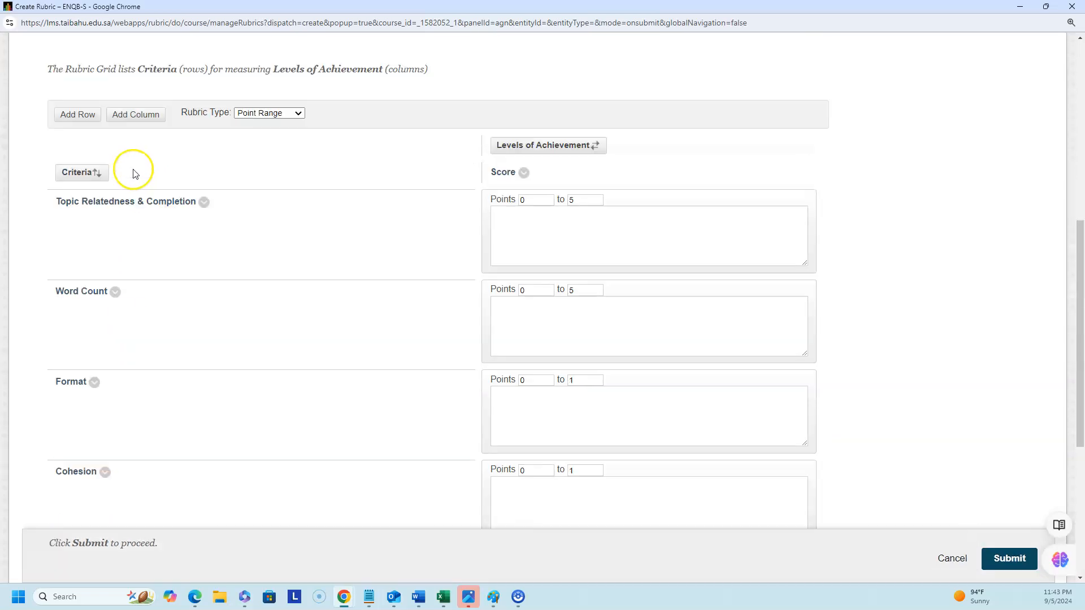
pyautogui.click(77, 114)
pyautogui.scroll(5, 75, 113)
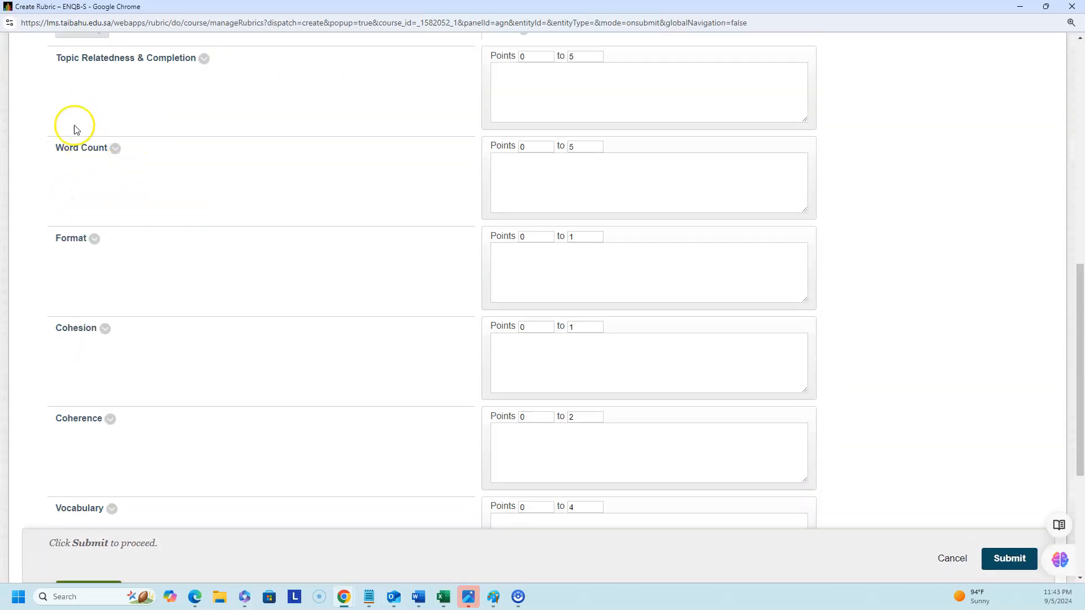
pyautogui.scroll(4, 77, 129)
pyautogui.click(78, 199)
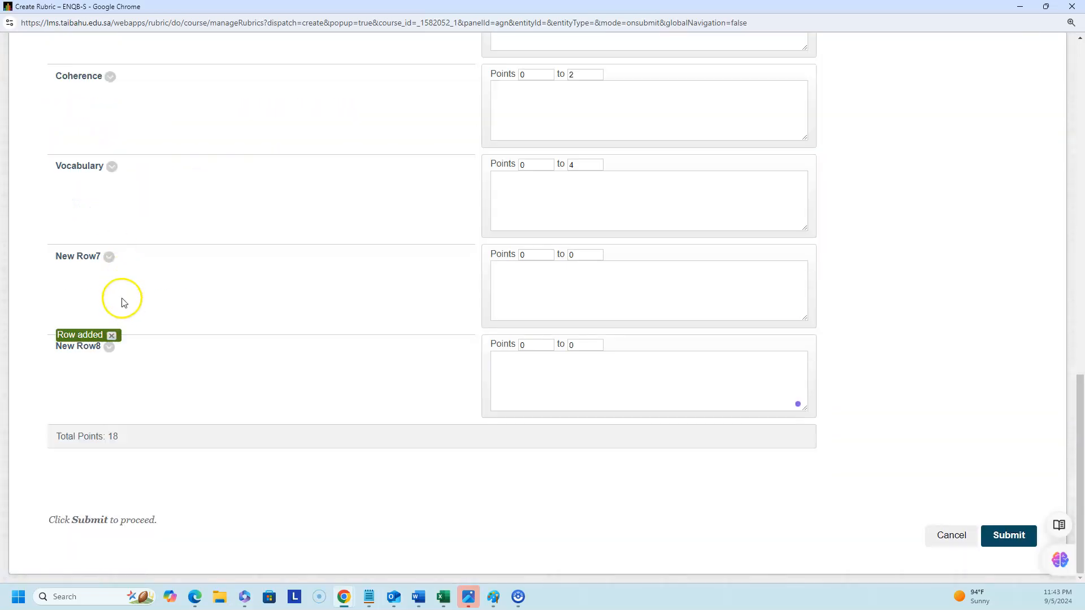
# Step: Rename the seventh criterion row to "Grammar" and set its maximum to 4 points
pyautogui.click(108, 257)
pyautogui.click(136, 227)
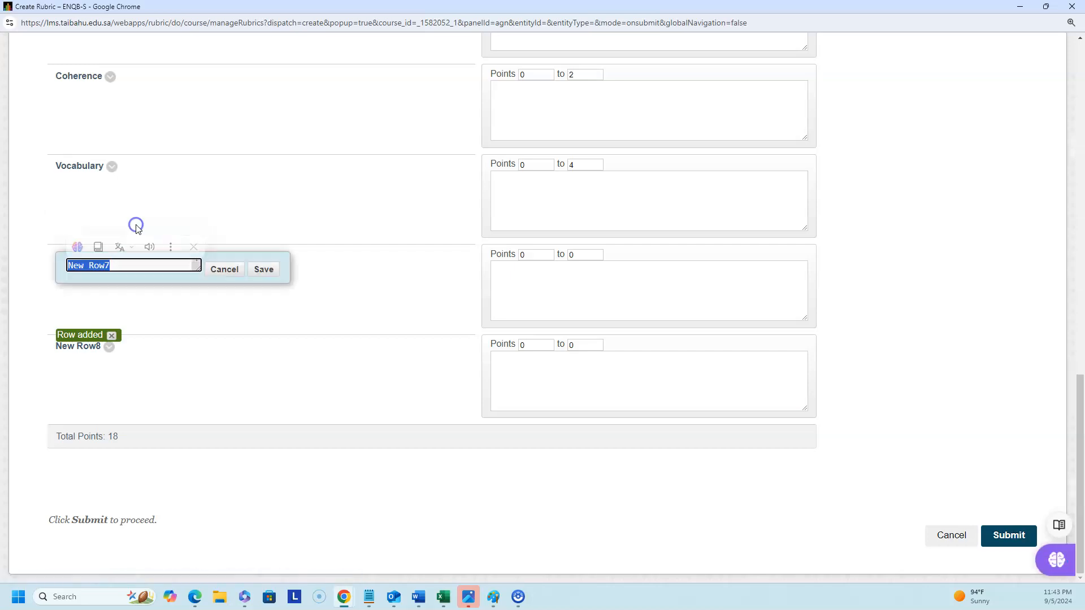
pyautogui.write('Grammar')
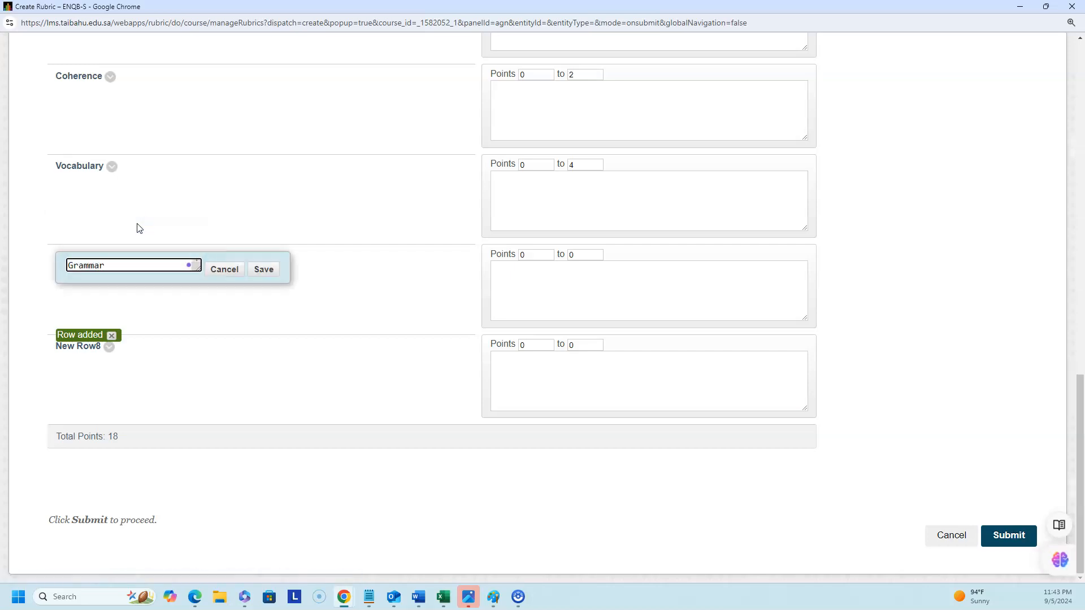
pyautogui.click(271, 278)
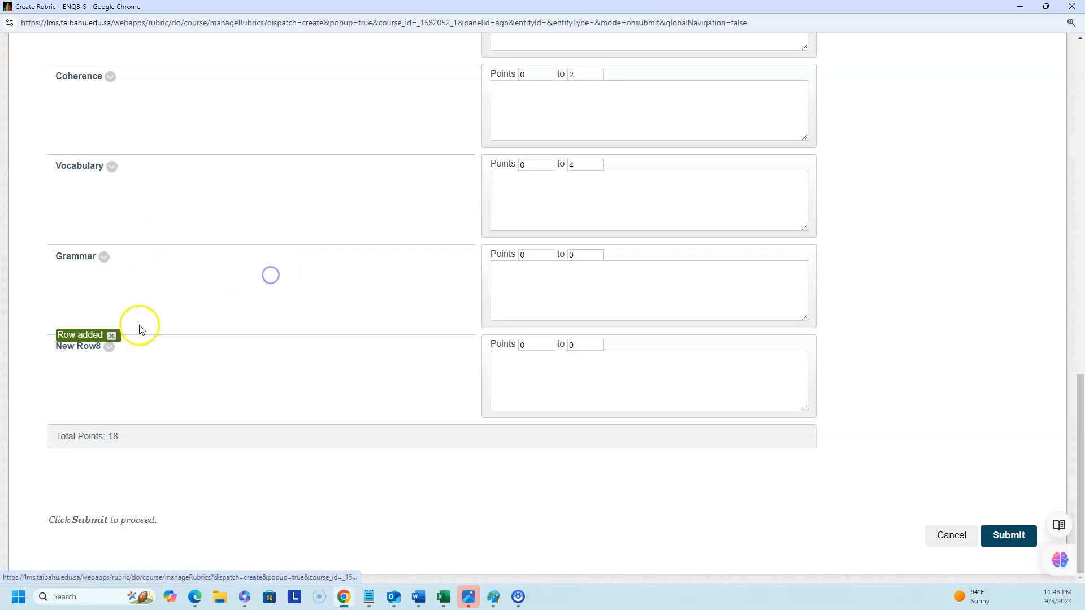
pyautogui.click(591, 254)
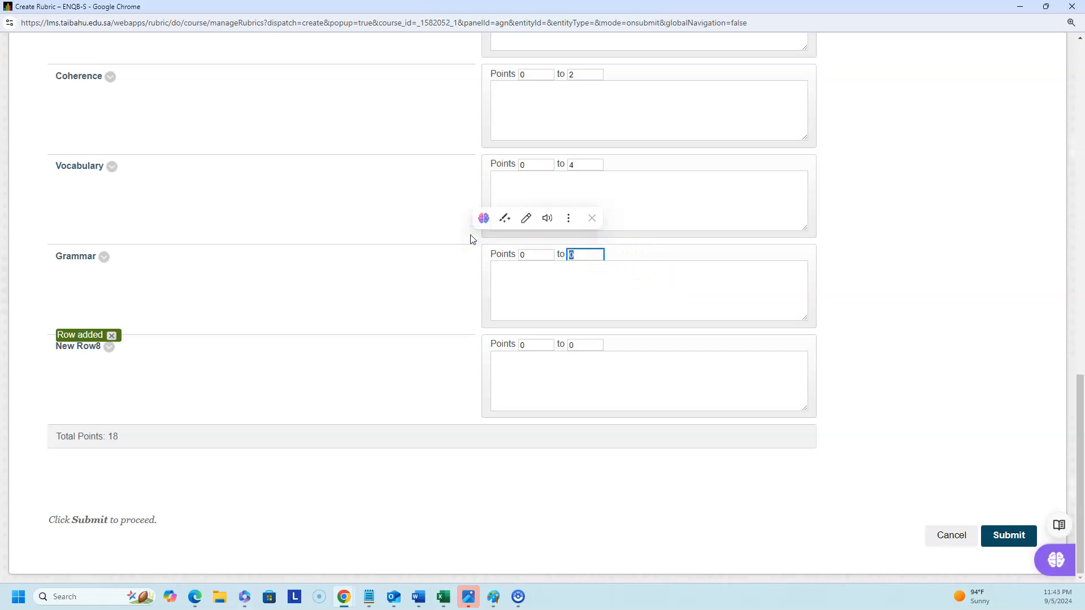
pyautogui.write('4')
# Step: Rename the eighth criterion row to "Spelling" and set its maximum to 4 points
pyautogui.click(111, 348)
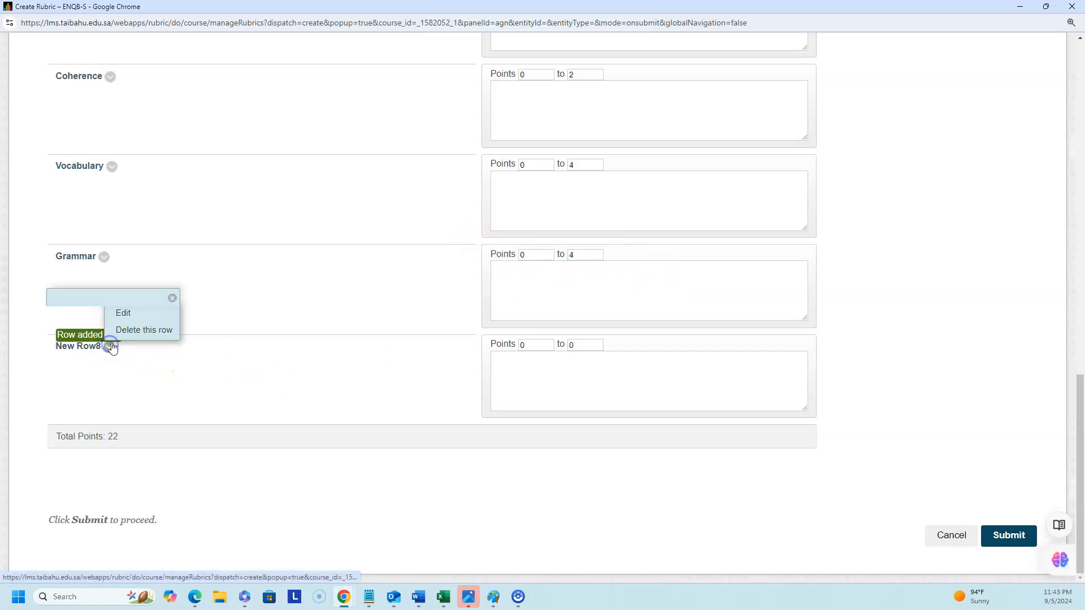
pyautogui.click(136, 312)
pyautogui.write('V')
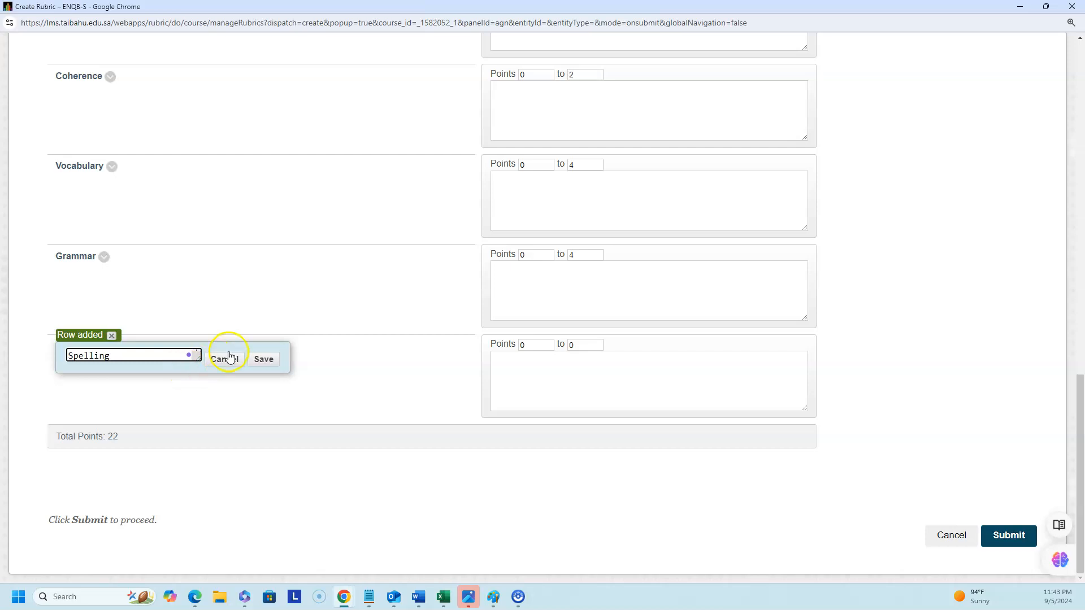
pyautogui.click(254, 363)
pyautogui.moveTo(589, 346); pyautogui.dragTo(490, 339)
pyautogui.write('4')
# Step: Add a ninth criterion row named "Punctuation" with a maximum of 2 points
pyautogui.scroll(10, 153, 255)
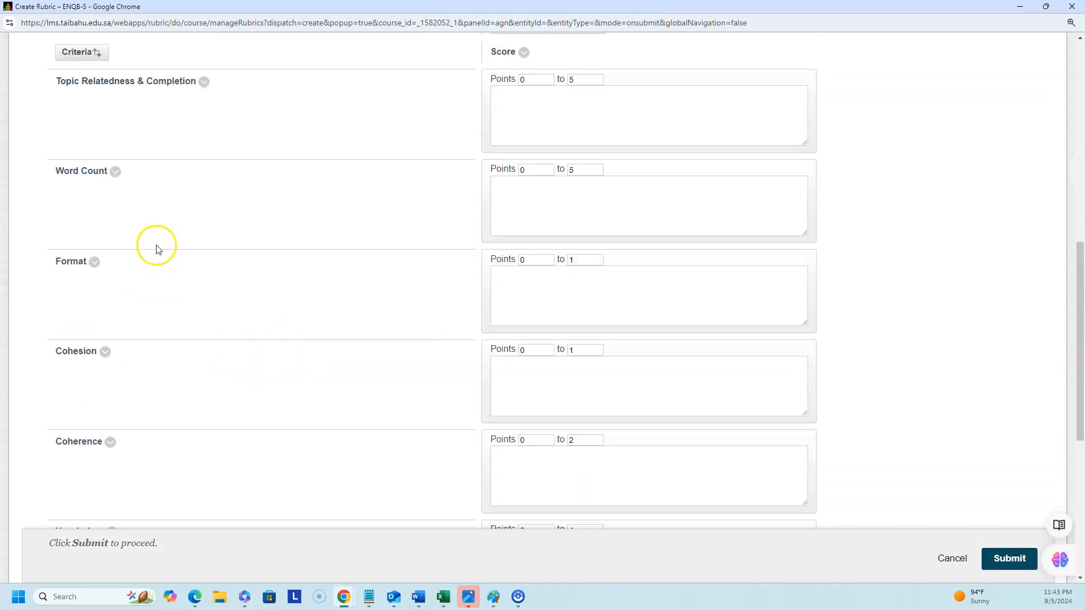
pyautogui.click(79, 219)
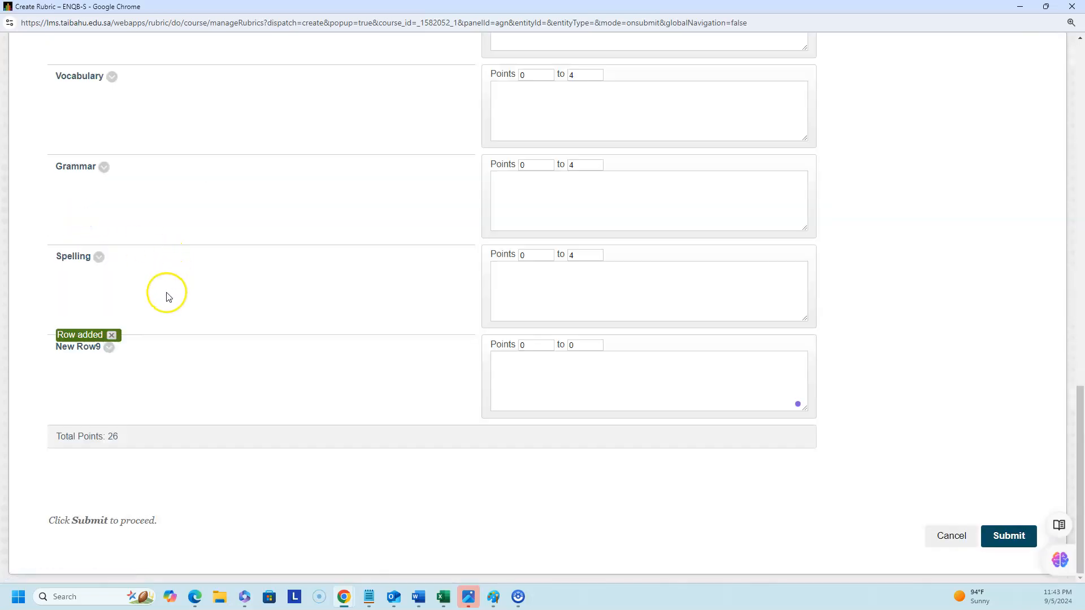
pyautogui.click(109, 347)
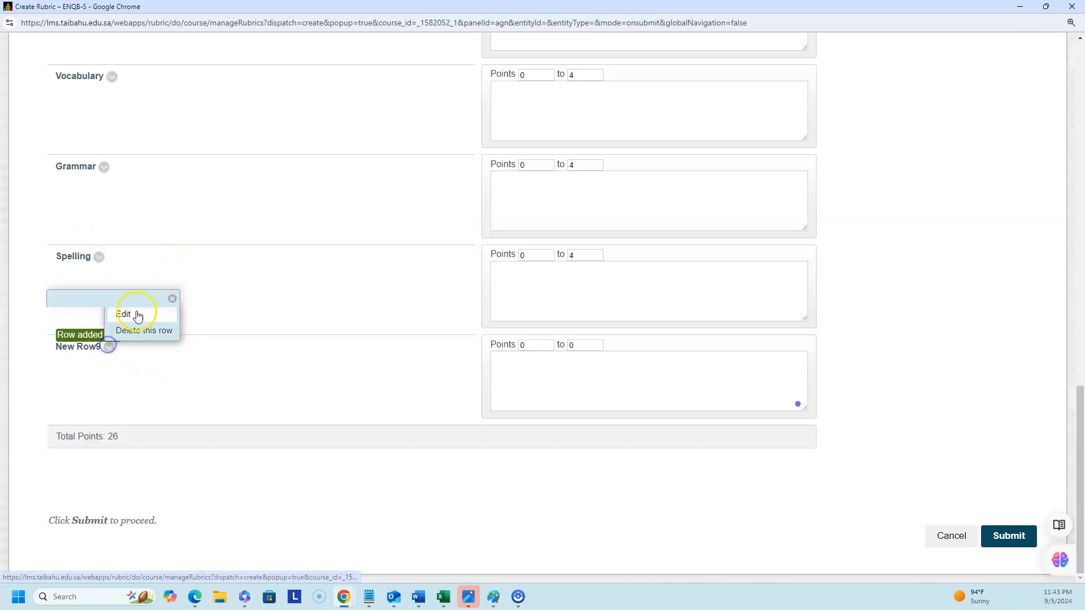
pyautogui.click(135, 312)
pyautogui.write('Punctuation')
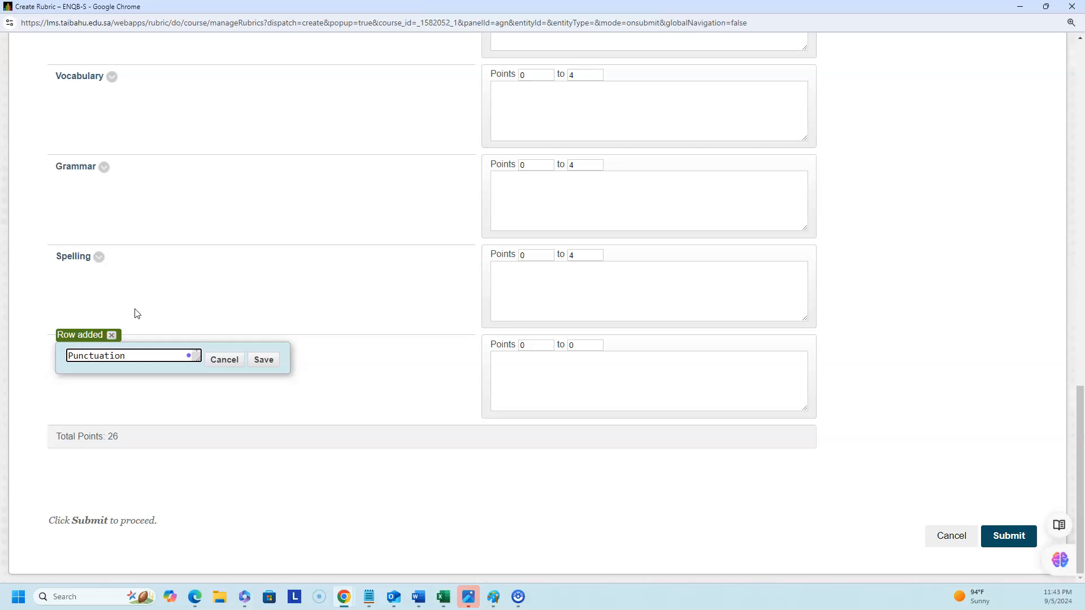
pyautogui.click(275, 361)
pyautogui.moveTo(594, 344); pyautogui.dragTo(495, 344)
pyautogui.write('2')
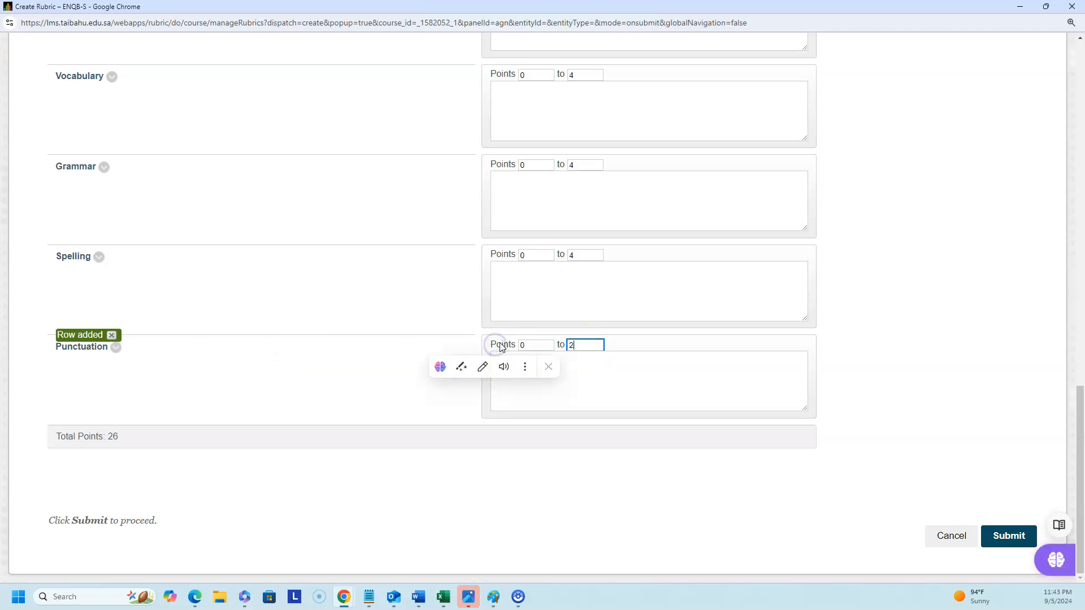
# Step: Add a tenth criterion row named "Capitalization" with a maximum of 2 points
pyautogui.scroll(2, 281, 297)
pyautogui.scroll(10, 281, 298)
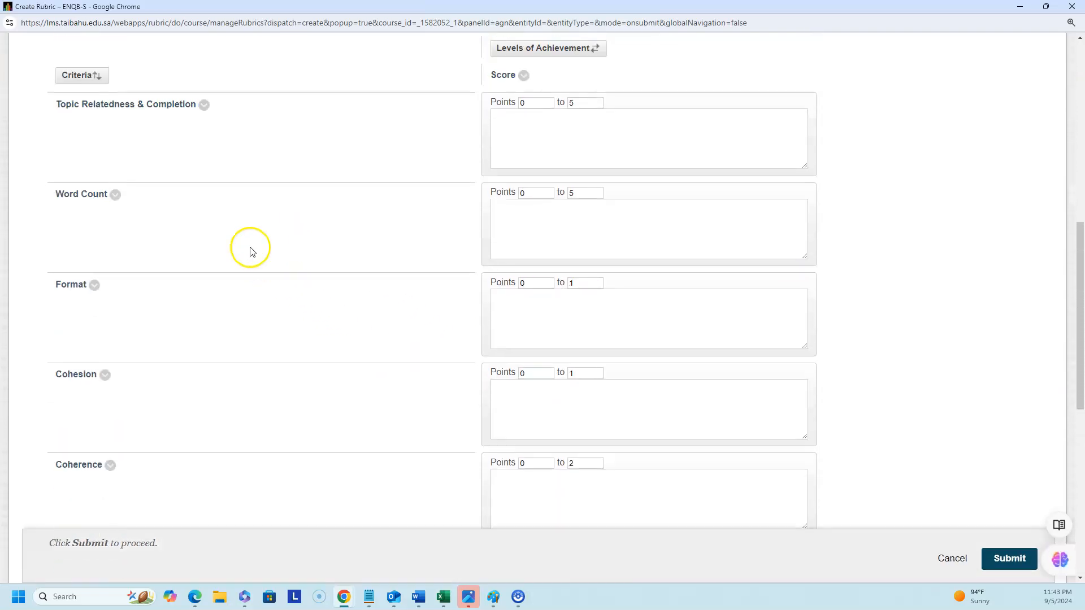
pyautogui.click(87, 198)
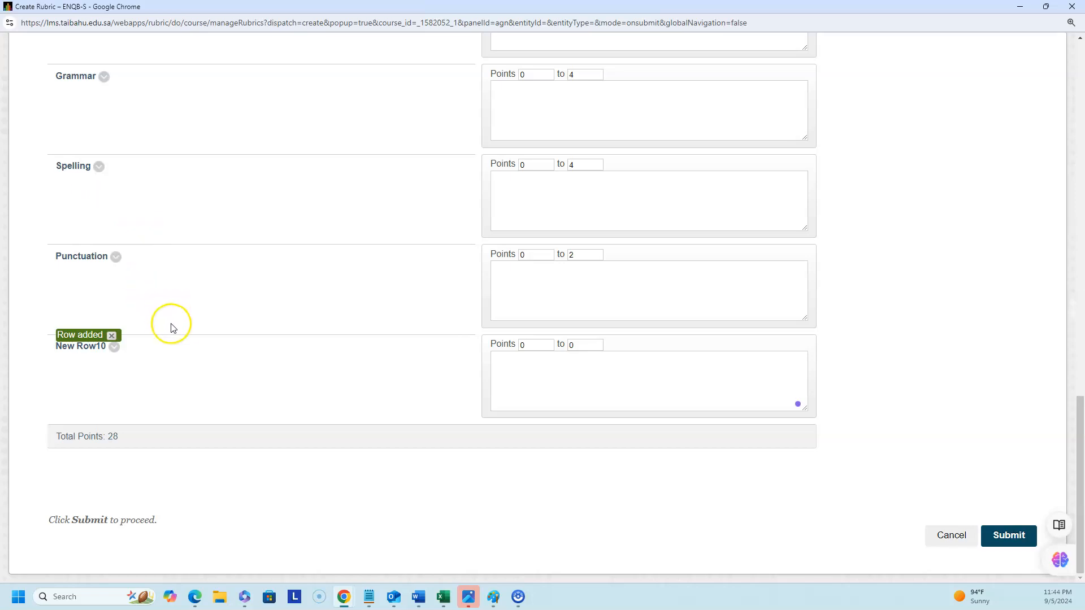
pyautogui.click(118, 348)
pyautogui.click(127, 312)
pyautogui.write('Capitalization')
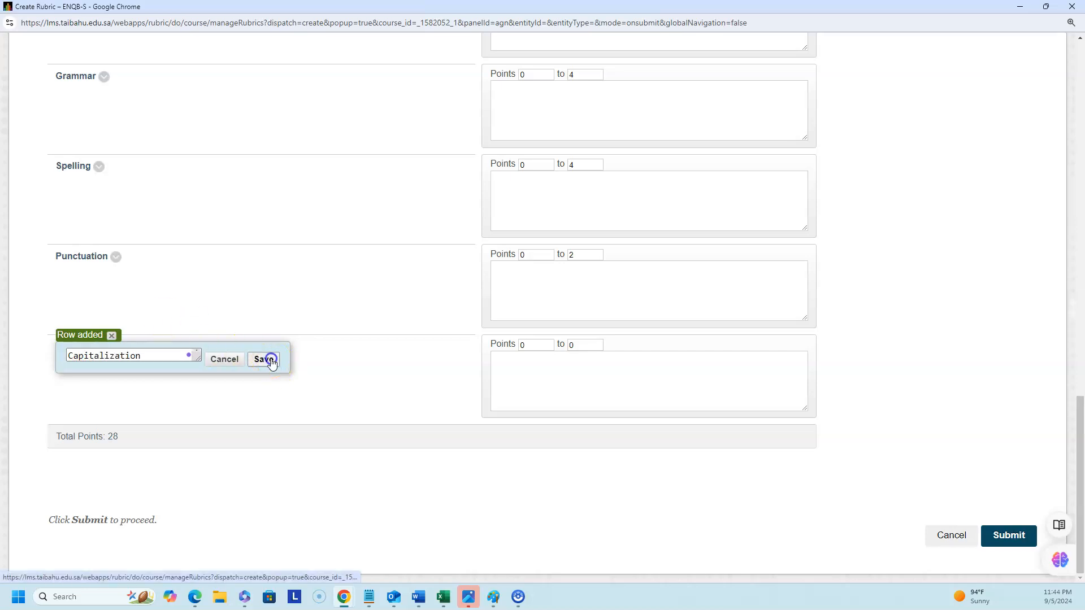
pyautogui.click(264, 360)
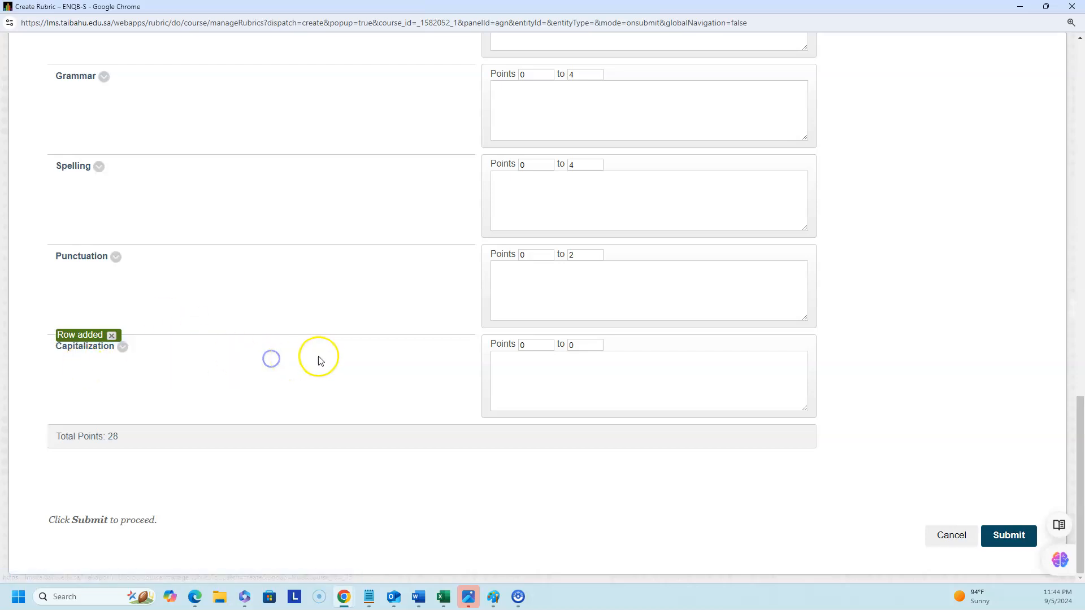
pyautogui.doubleClick(588, 344)
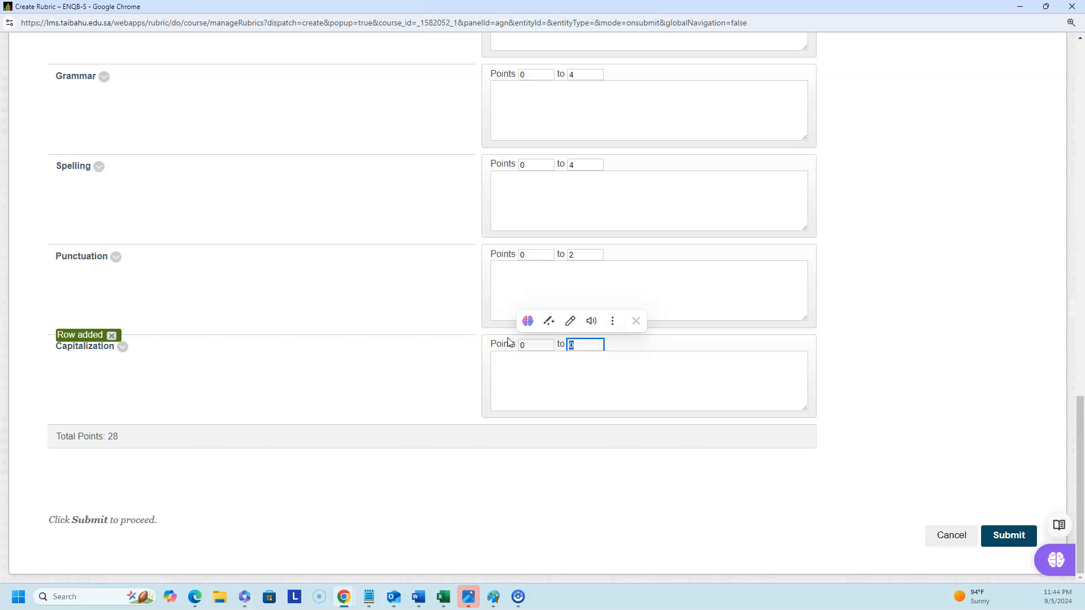
pyautogui.write('2')
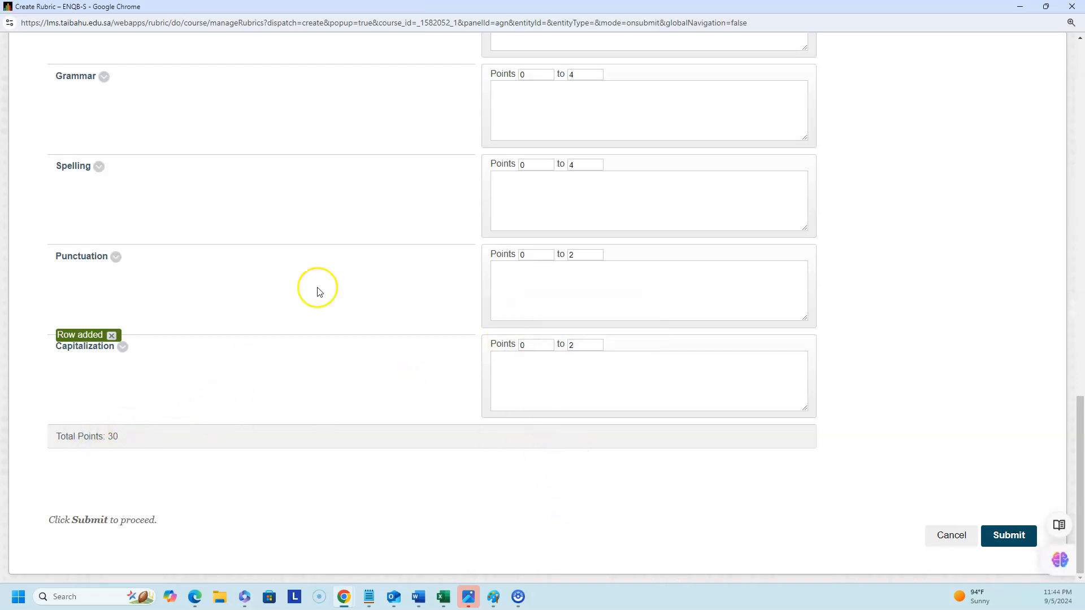
# Step: Review the rubric's name, type and criteria, and submit it to associate it with the assignment
pyautogui.scroll(12, 460, 296)
pyautogui.scroll(4, 53, 339)
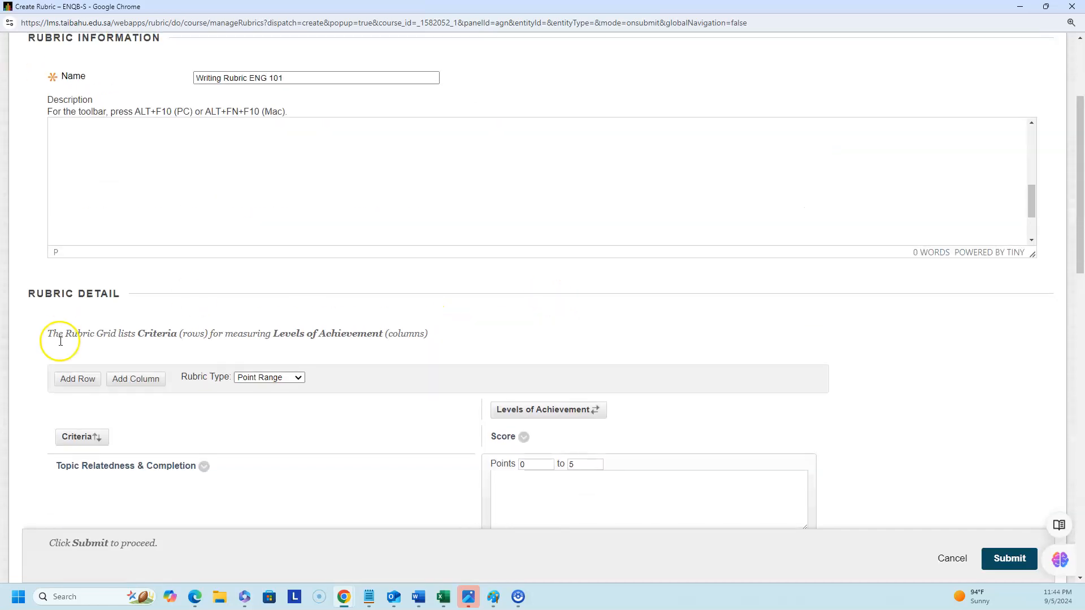
pyautogui.scroll(-2, 146, 376)
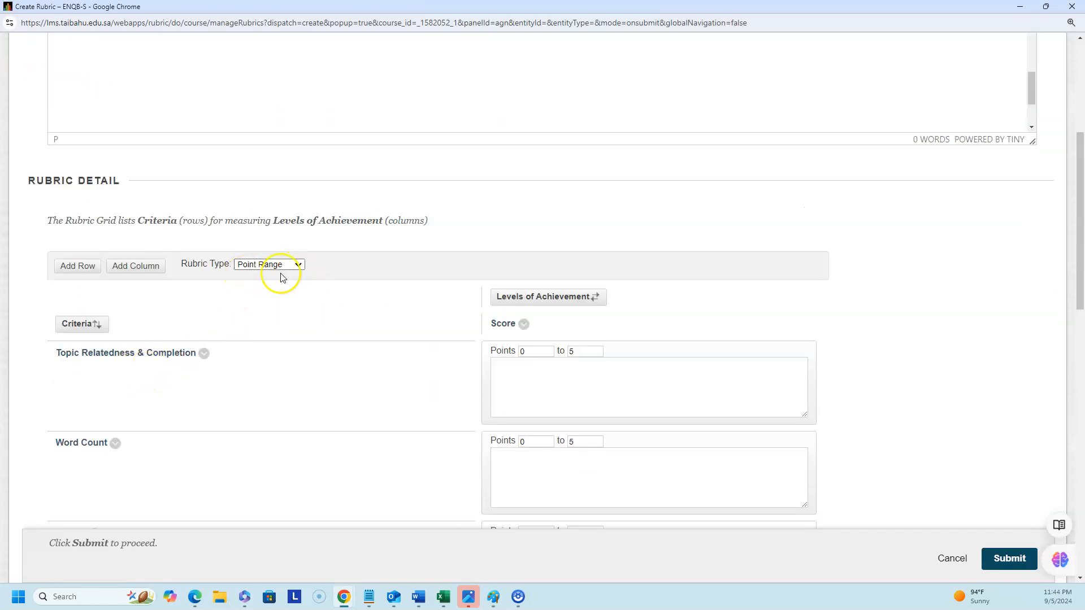
pyautogui.scroll(-1, 274, 274)
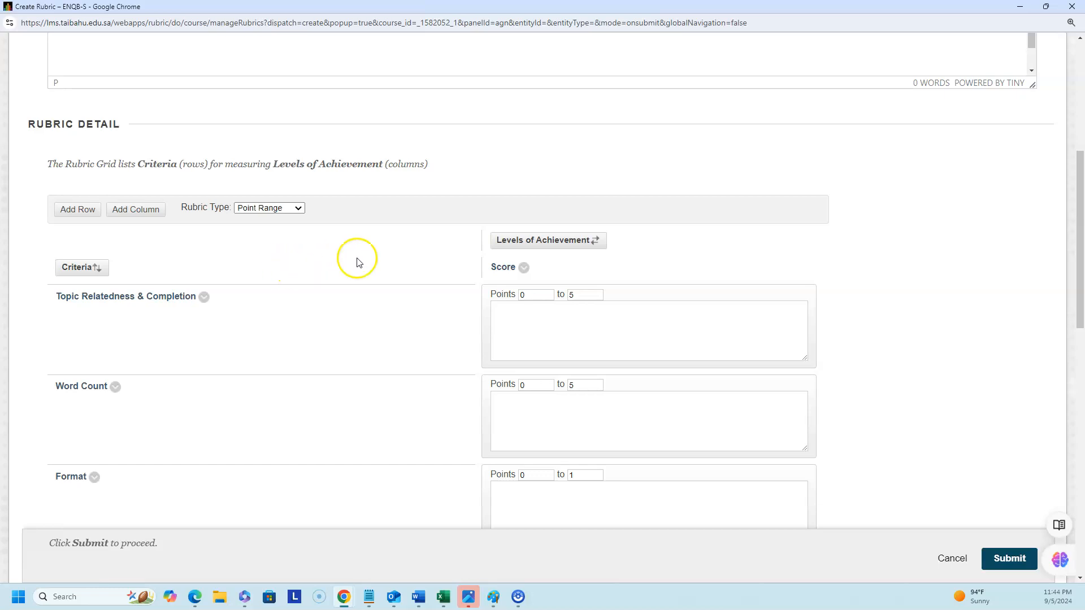
pyautogui.scroll(-5, 373, 271)
pyautogui.scroll(-8, 394, 304)
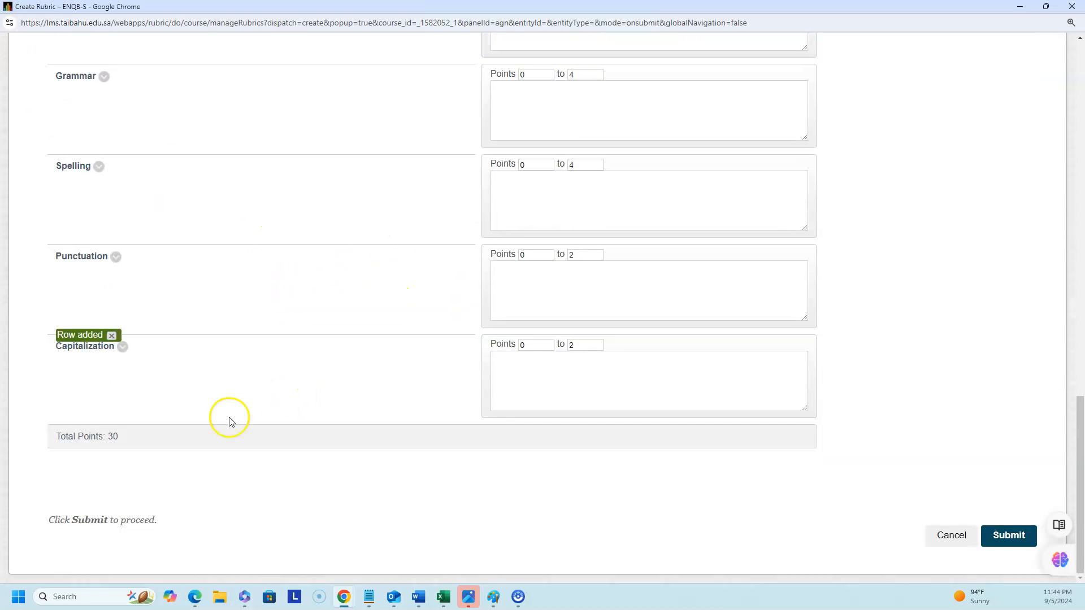
pyautogui.click(1027, 542)
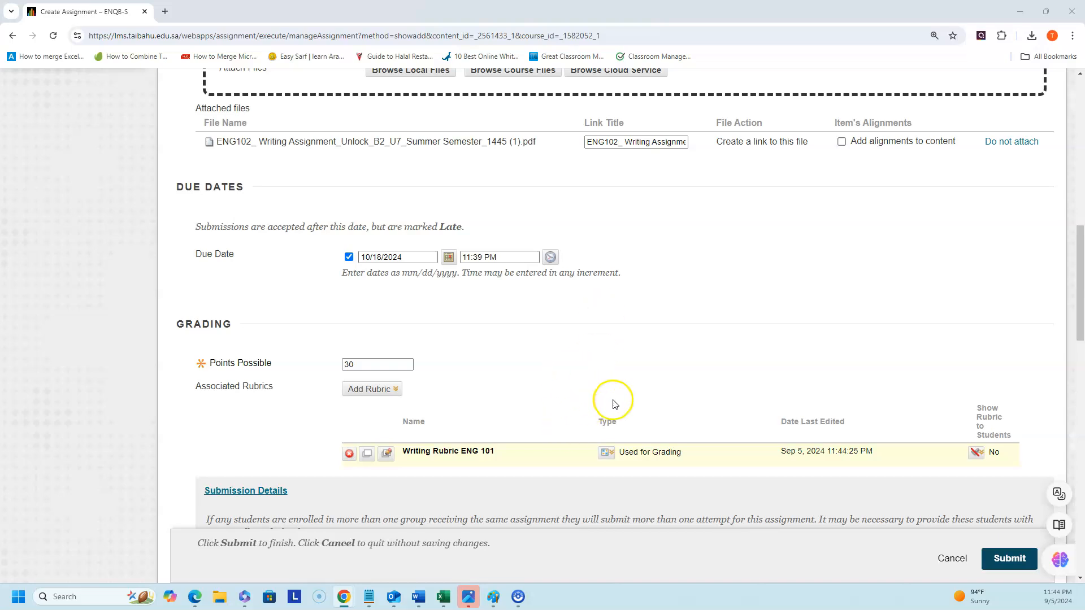
# Step: Check the assignment's submission, grading and availability settings, and submit the assignment
pyautogui.scroll(-5, 711, 311)
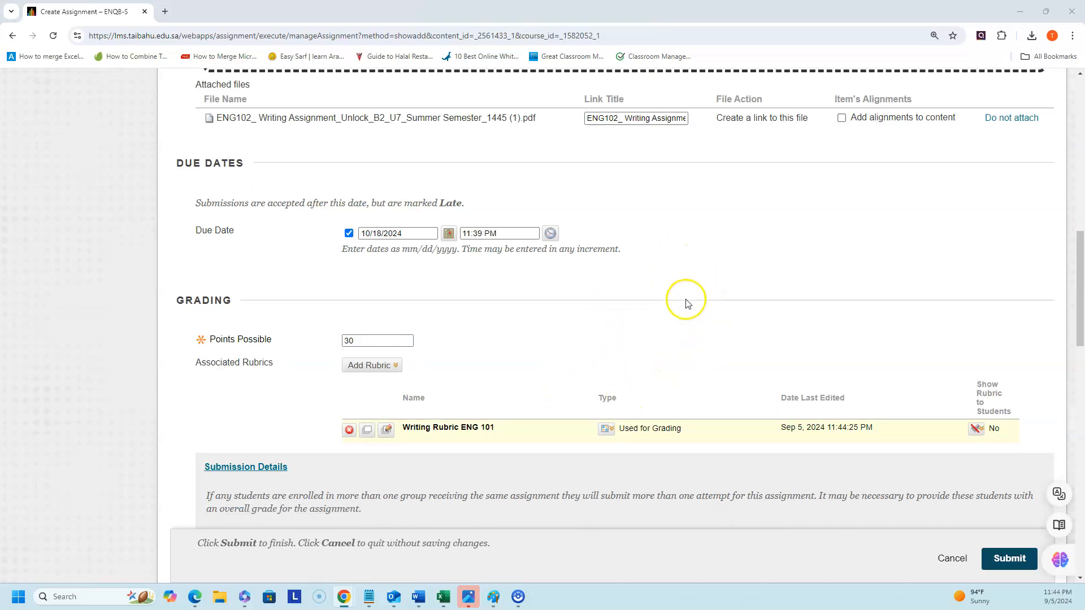
pyautogui.scroll(-2, 688, 304)
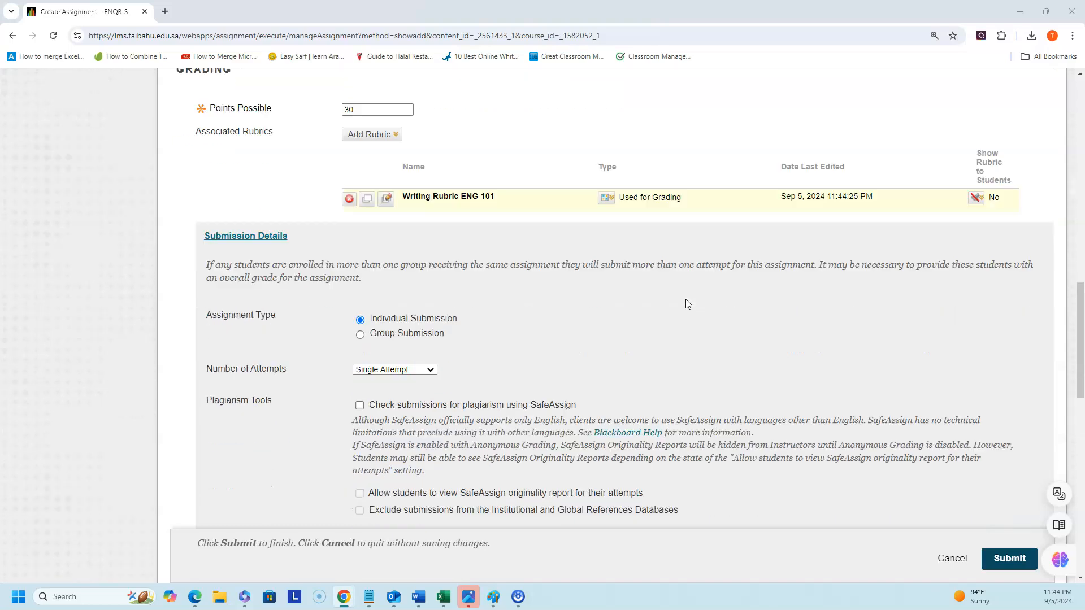
pyautogui.scroll(-4, 429, 305)
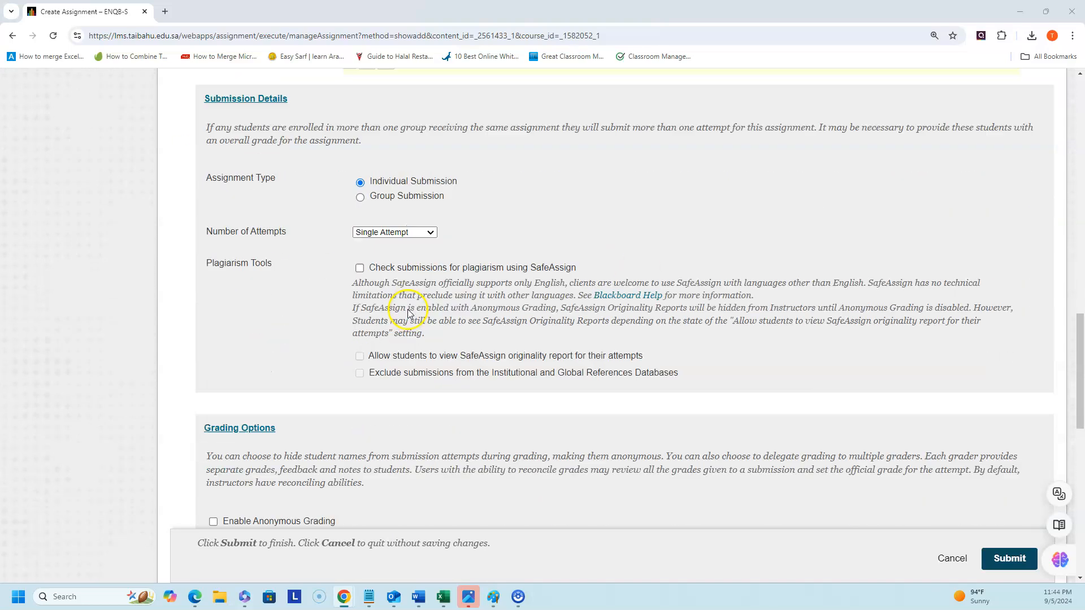
pyautogui.scroll(-9, 398, 187)
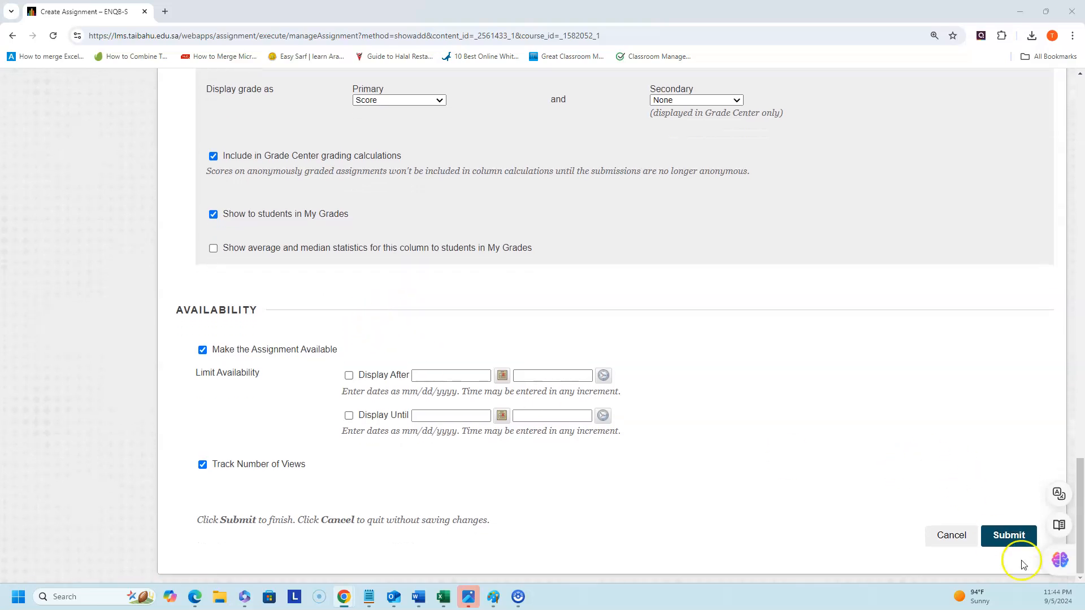
pyautogui.click(1012, 537)
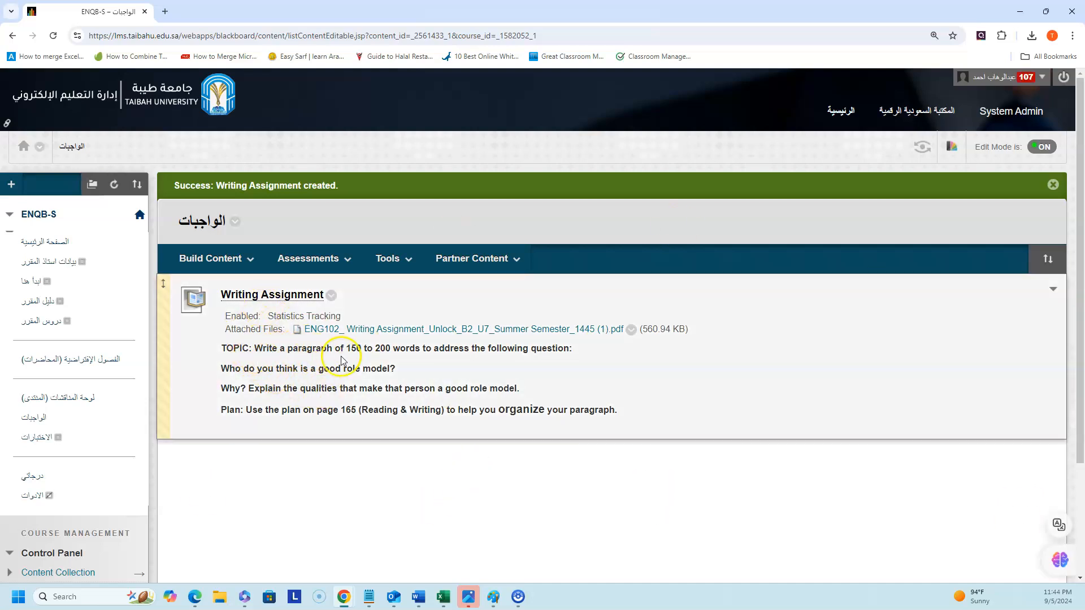
pyautogui.scroll(-2, 428, 370)
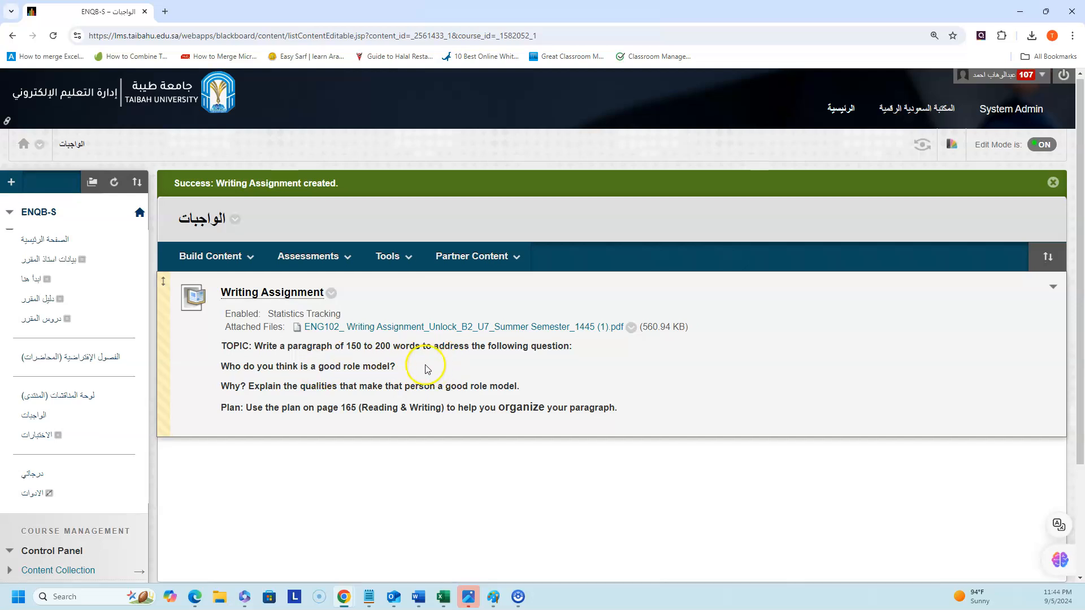
pyautogui.scroll(2, 377, 376)
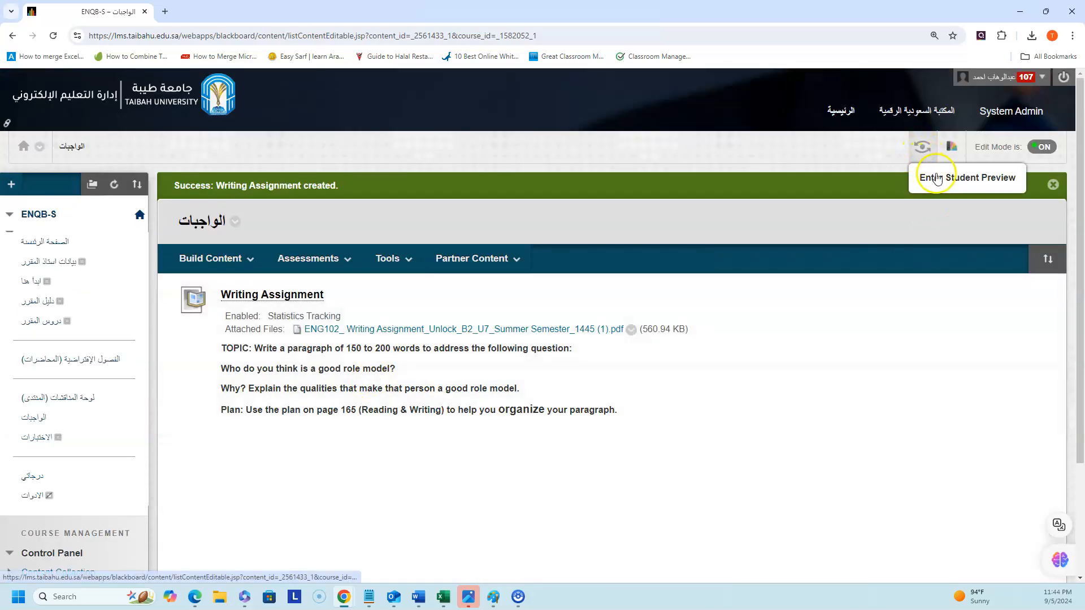
# Step: Enter student preview and open the Writing Assignment from the course's الواجبات page
pyautogui.click(922, 147)
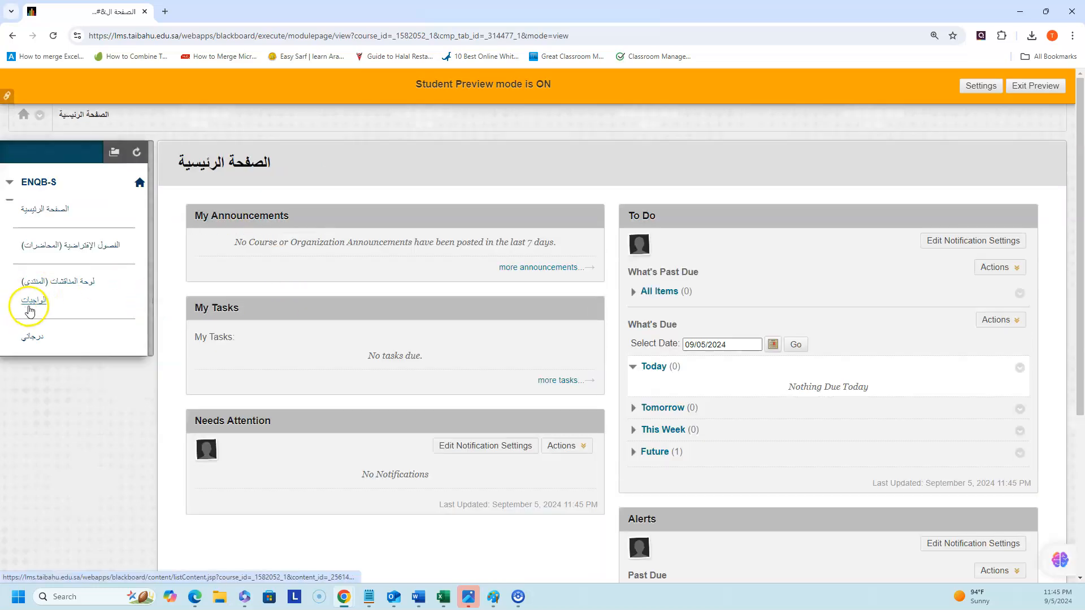
pyautogui.click(29, 306)
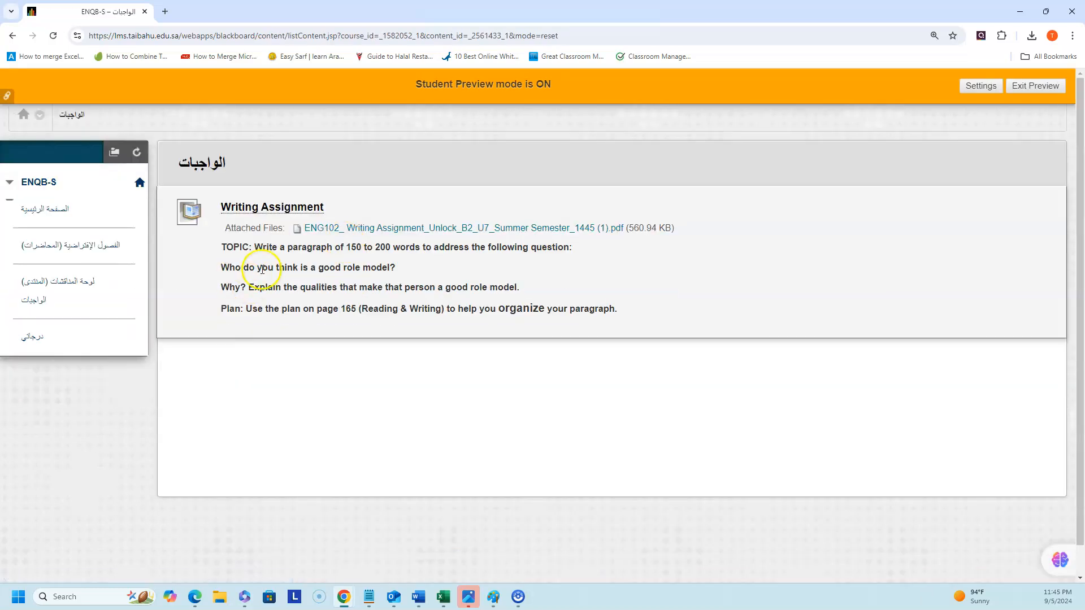
pyautogui.click(272, 209)
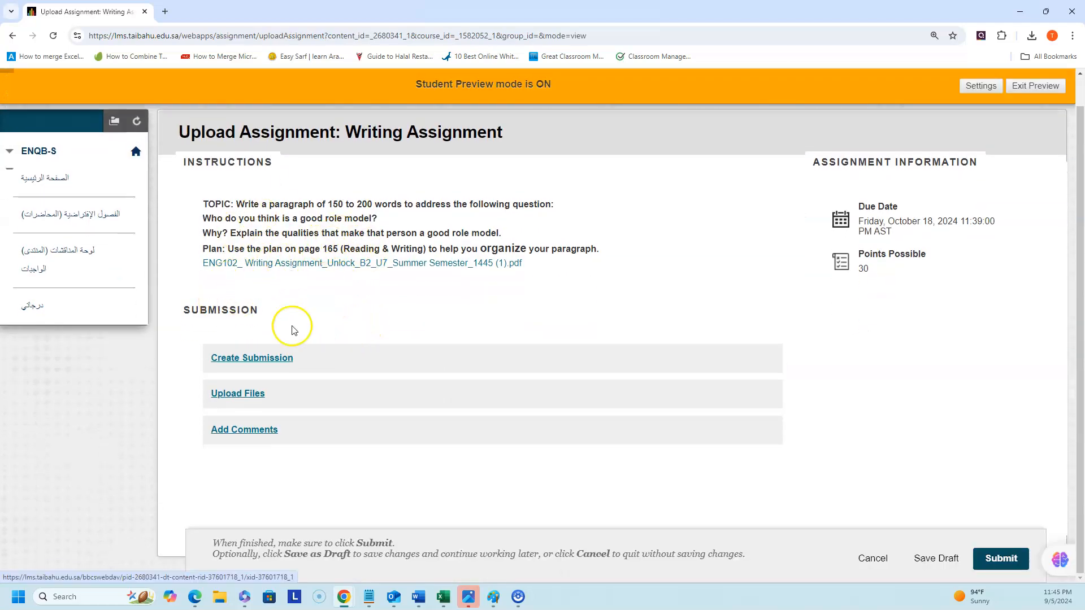
# Step: Expand the Create Submission and Upload Files sections and examine how a student can write text, attach files and submit
pyautogui.click(330, 363)
pyautogui.click(284, 352)
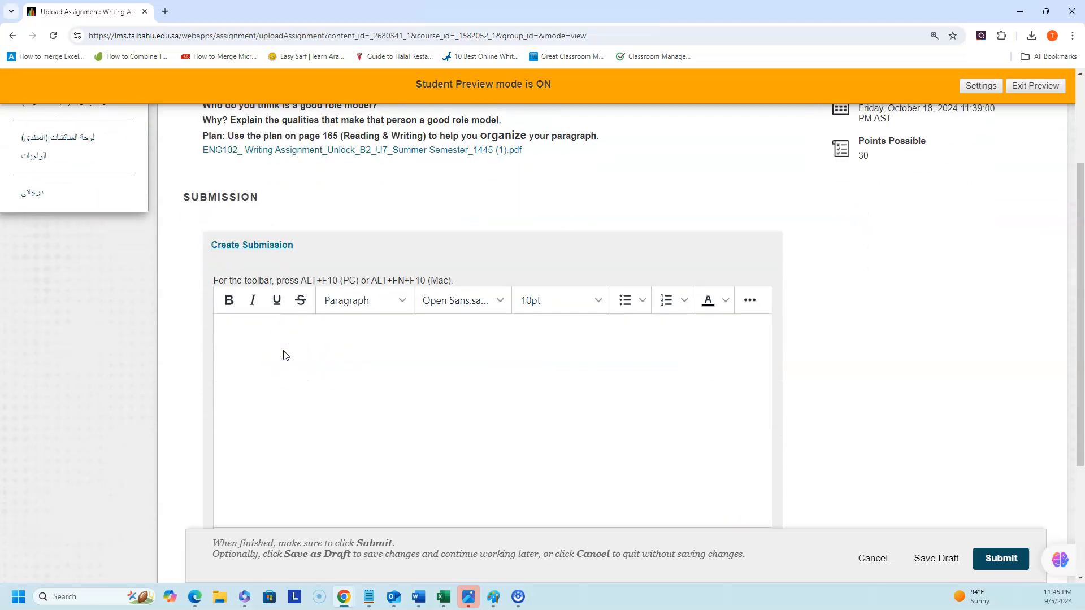
pyautogui.scroll(-3, 303, 361)
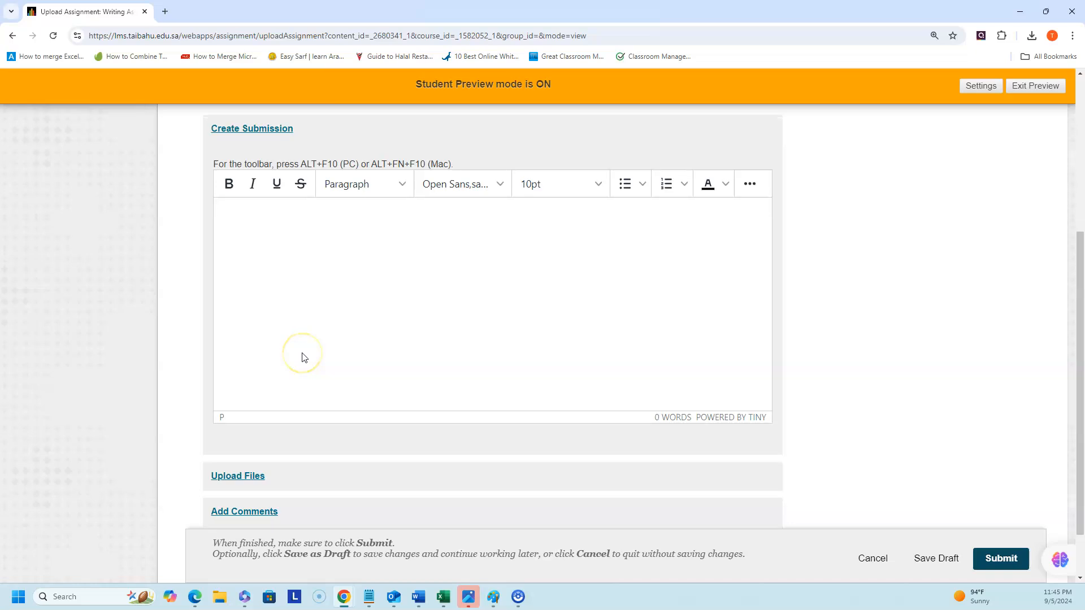
pyautogui.click(305, 408)
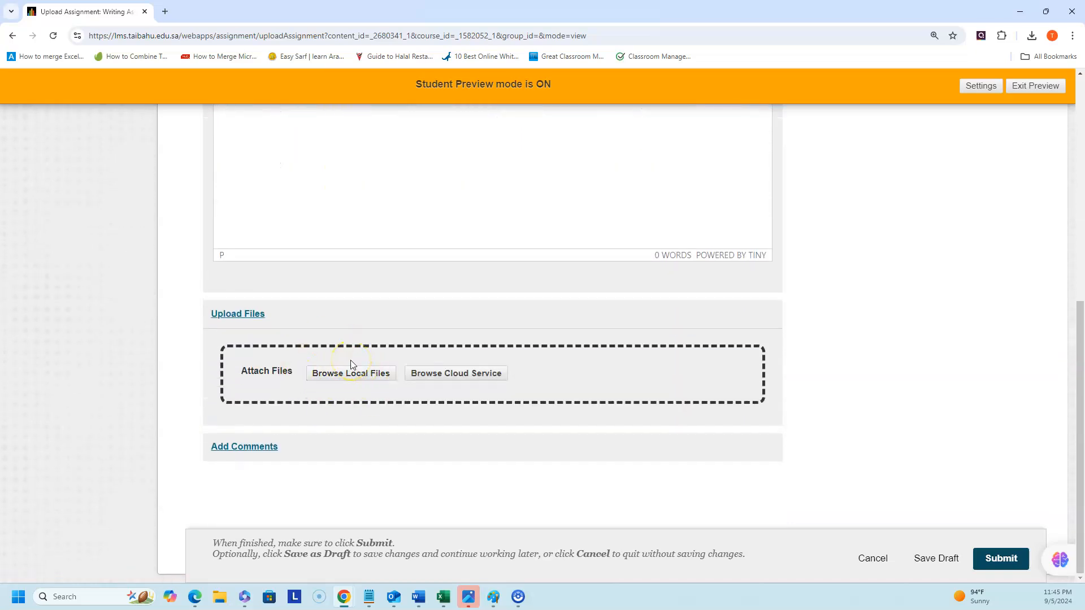
pyautogui.scroll(3, 350, 364)
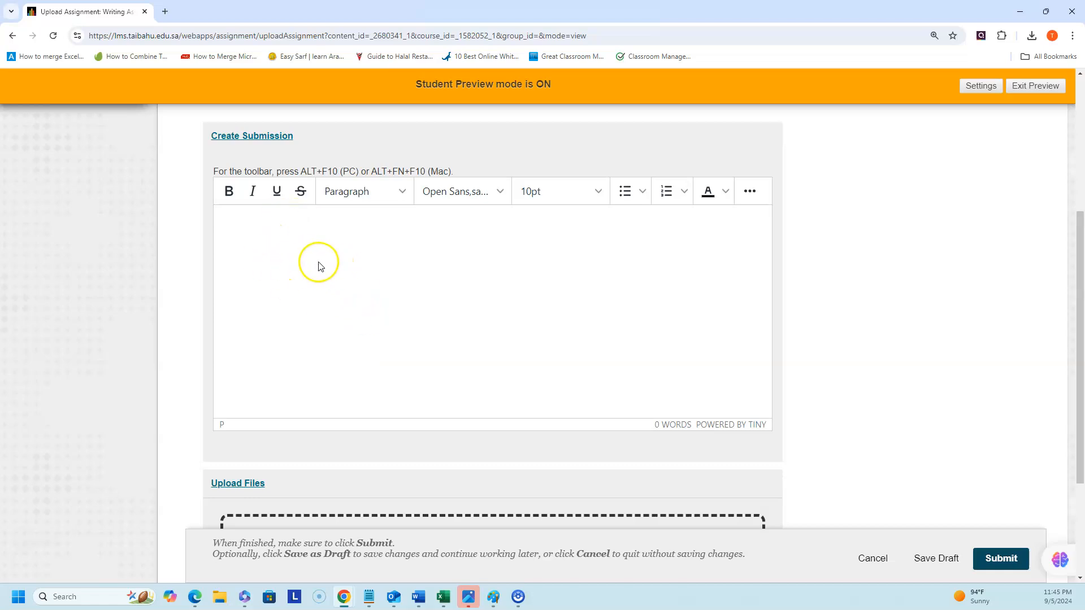
pyautogui.scroll(-2, 322, 303)
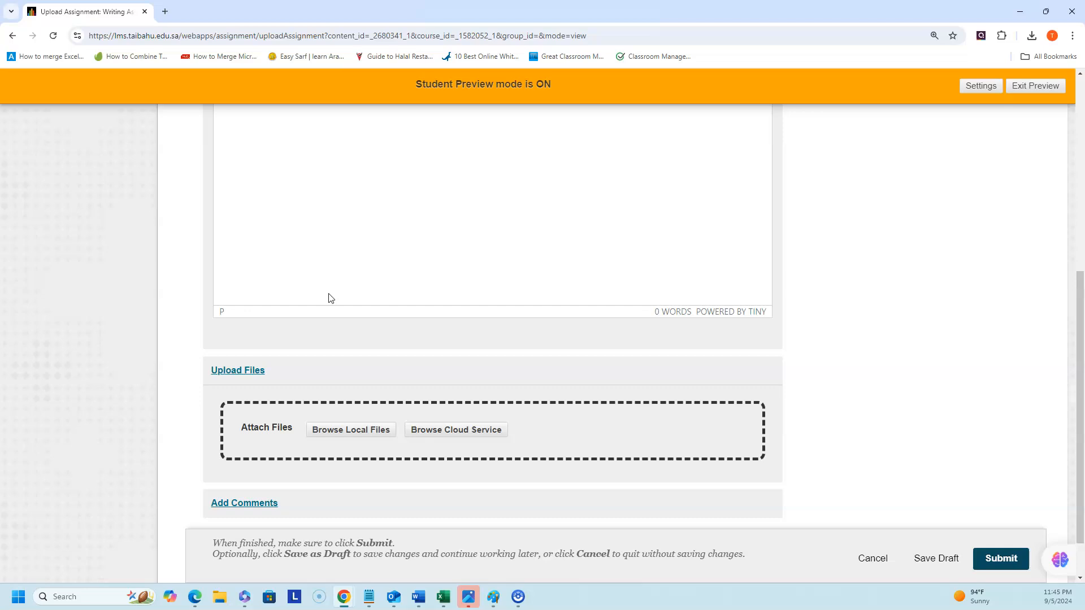
pyautogui.scroll(-1, 322, 297)
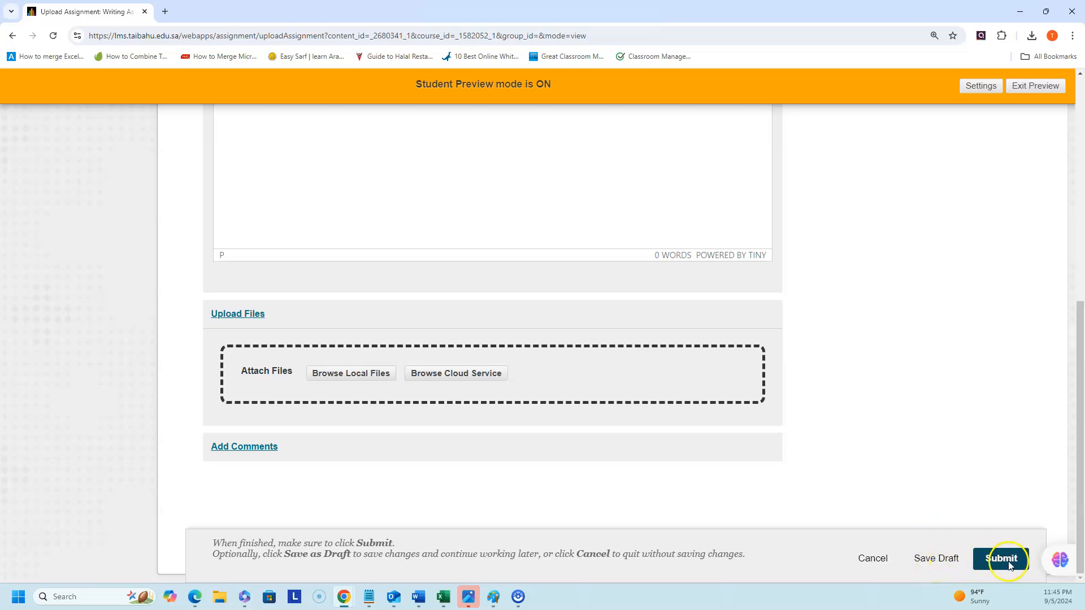
pyautogui.scroll(8, 791, 452)
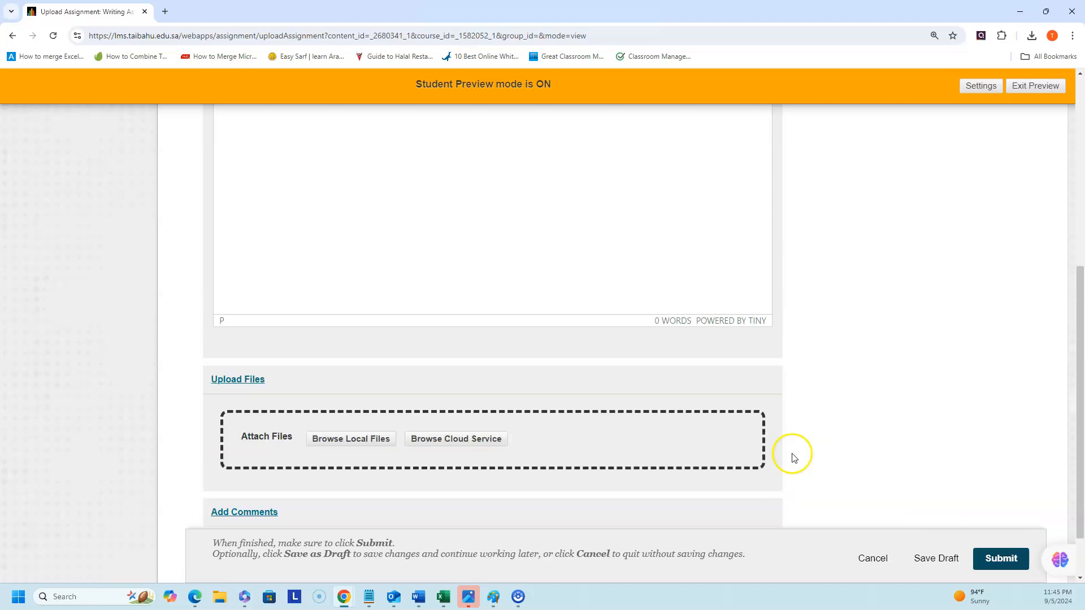
# Step: Exit the student preview and expand the Grade Center to look at its Needs Grading entry
pyautogui.click(1034, 86)
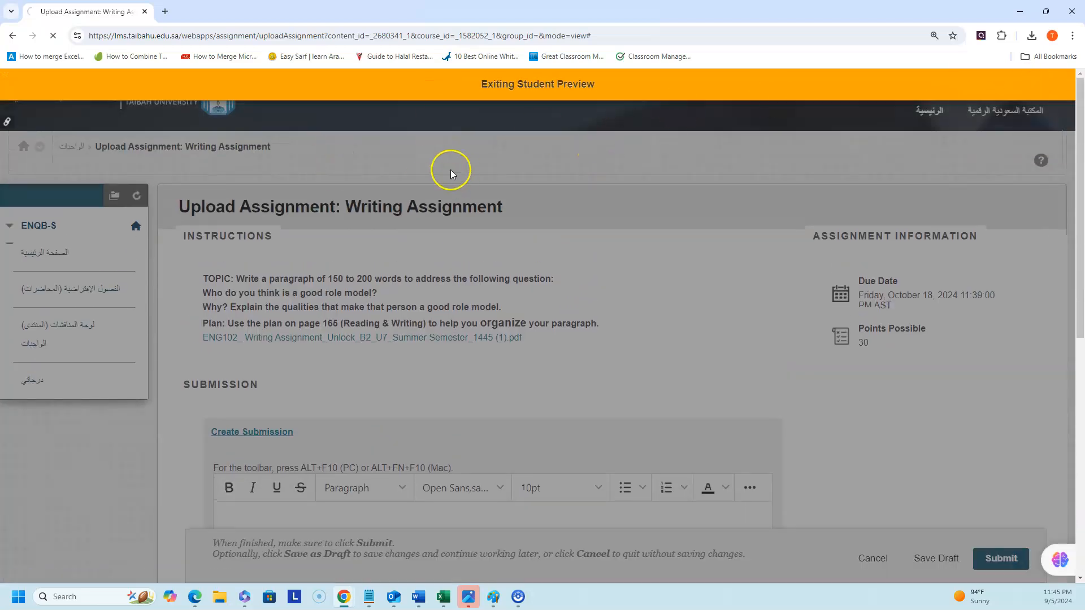
pyautogui.scroll(-5, 68, 346)
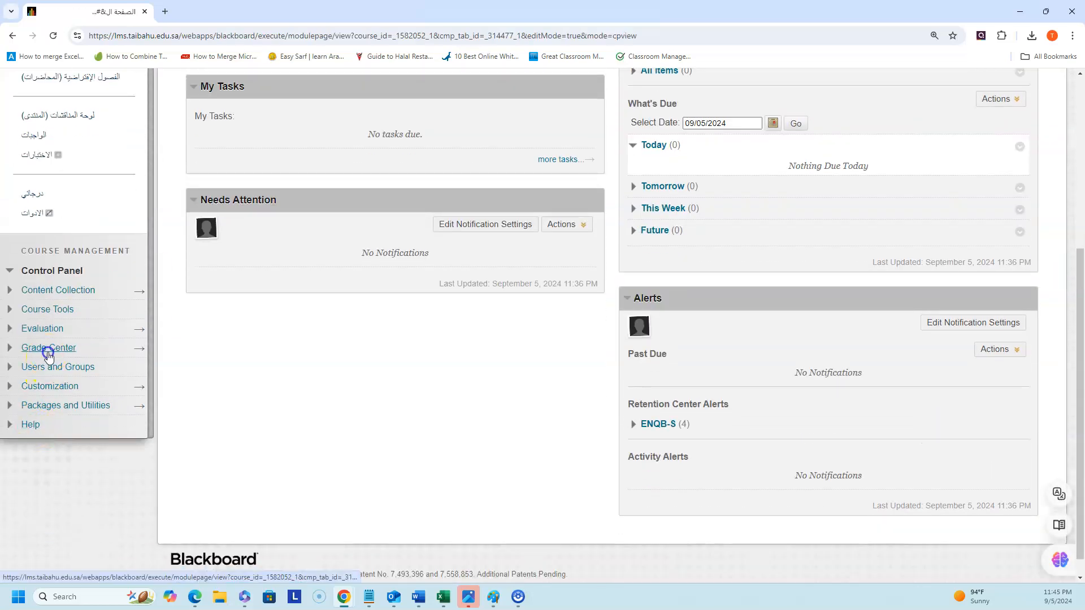
pyautogui.click(49, 355)
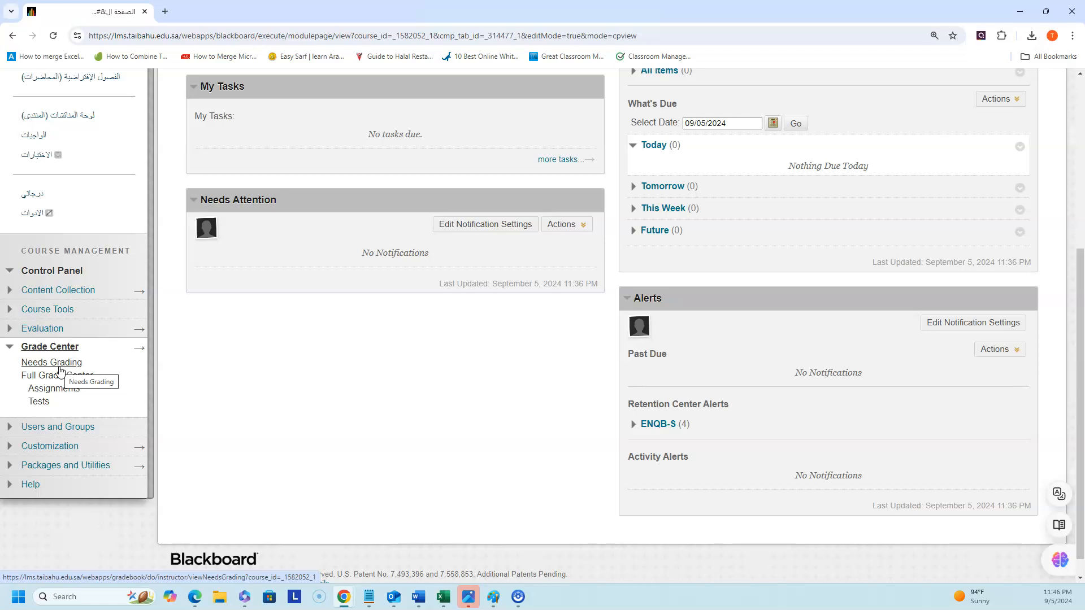
# Step: Return to the course's الواجبات page and look at the assessment types that can be added, including Assignment
pyautogui.scroll(5, 436, 396)
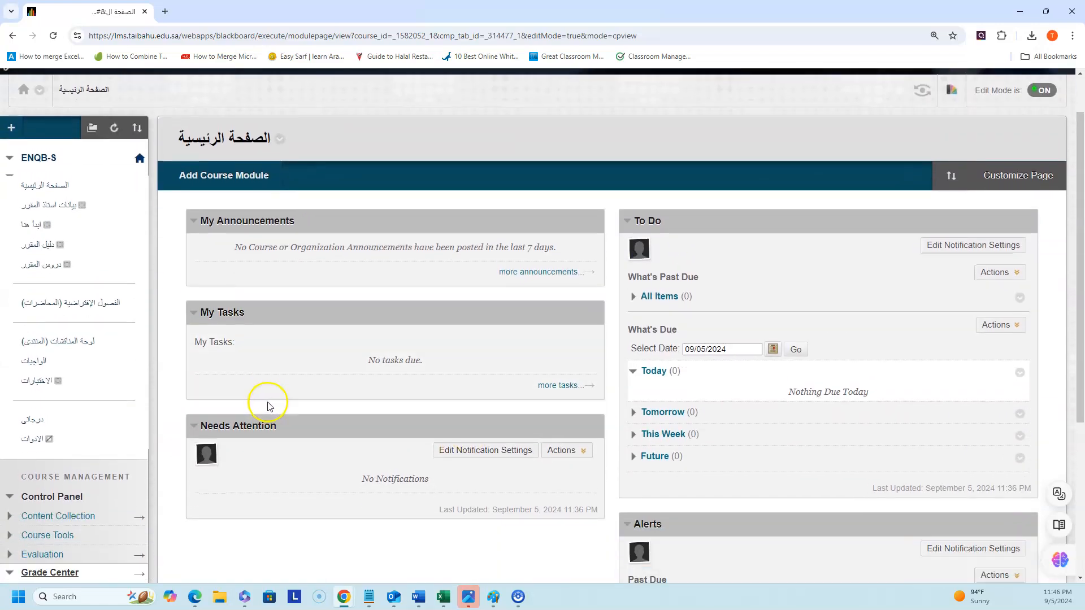
pyautogui.scroll(-1, 267, 401)
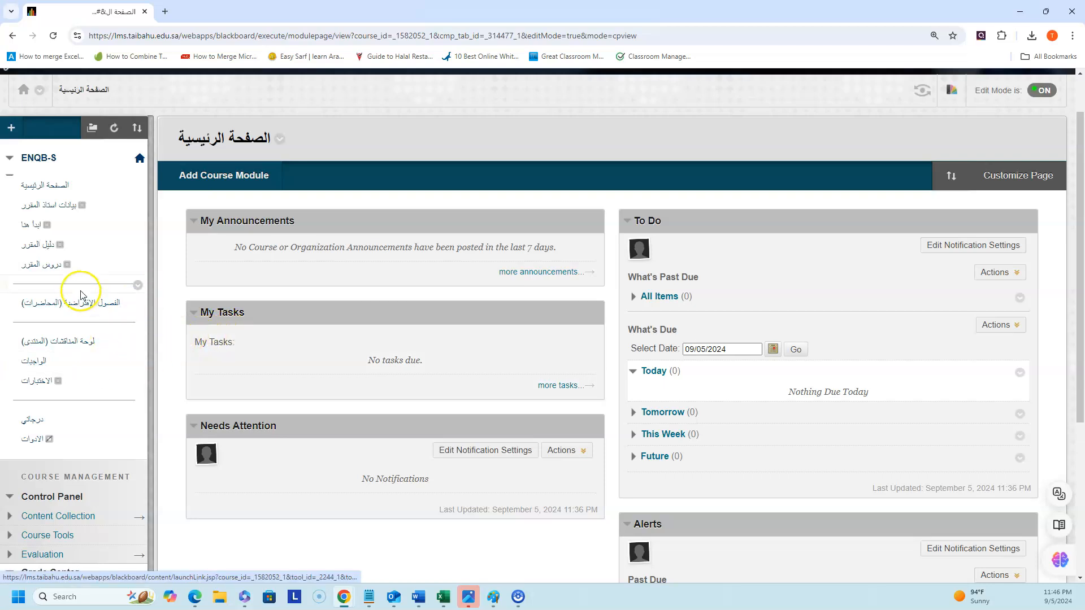
pyautogui.click(36, 366)
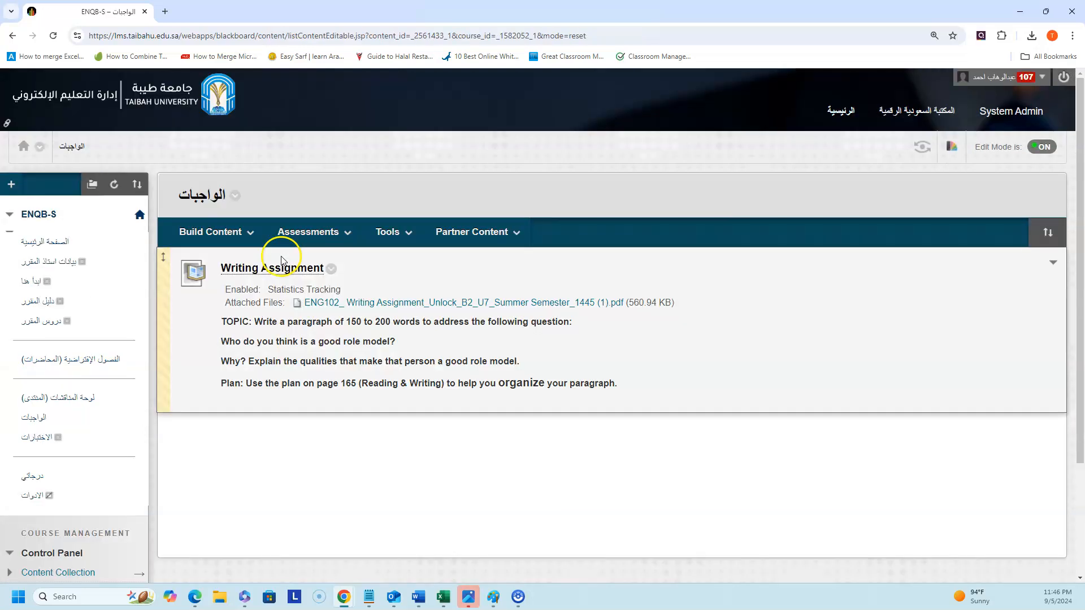
pyautogui.moveTo(303, 236)
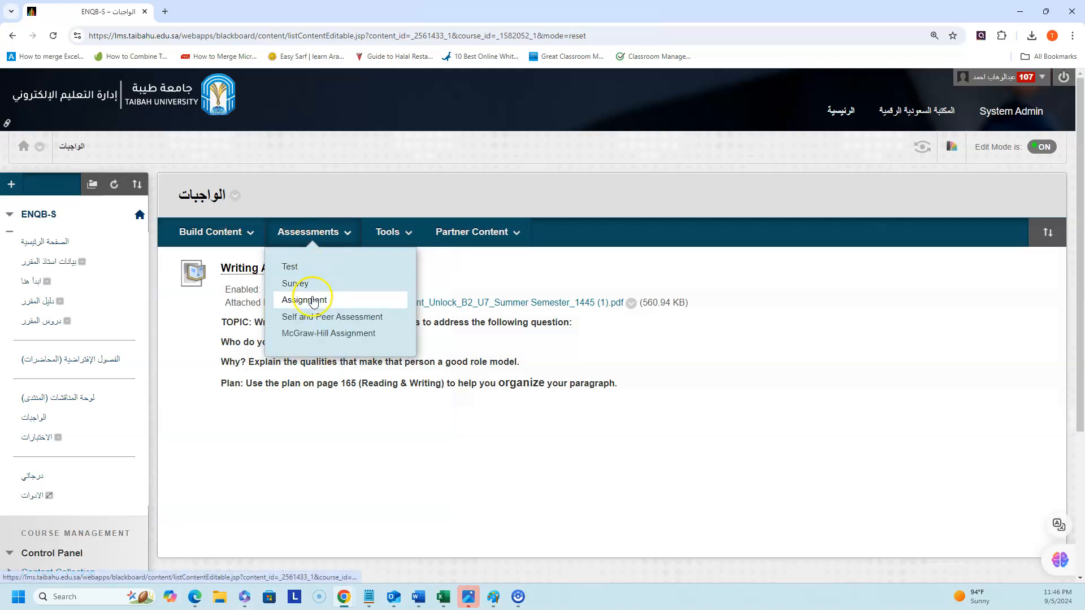